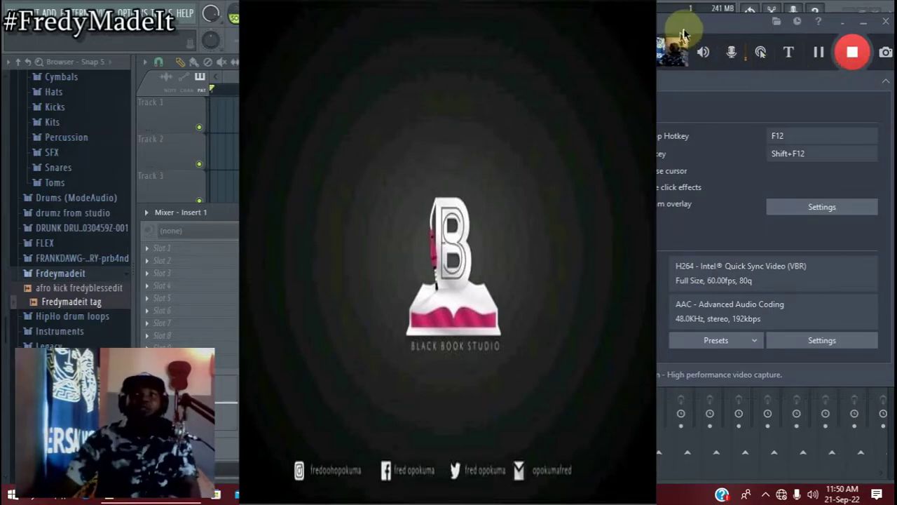
Move the screen recorder window out of the way and minimize it
drag(686, 28, 552, 63)
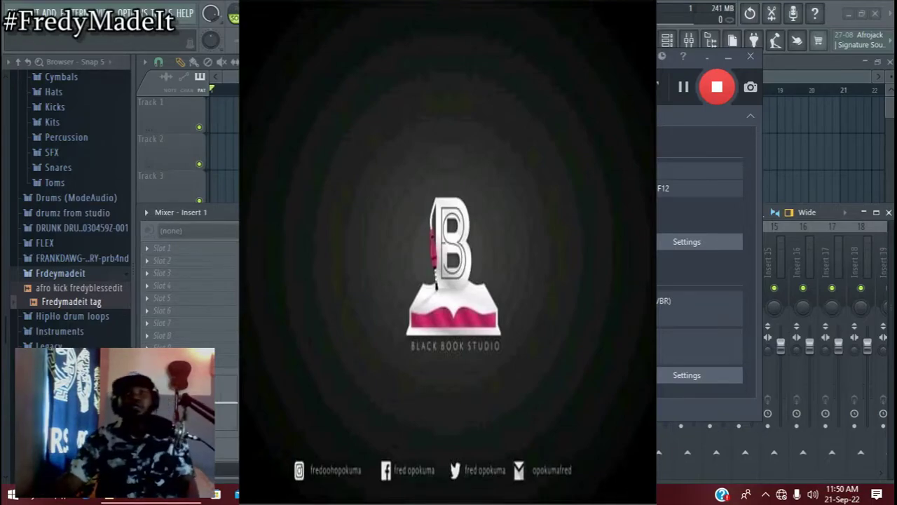
drag(709, 56, 688, 104)
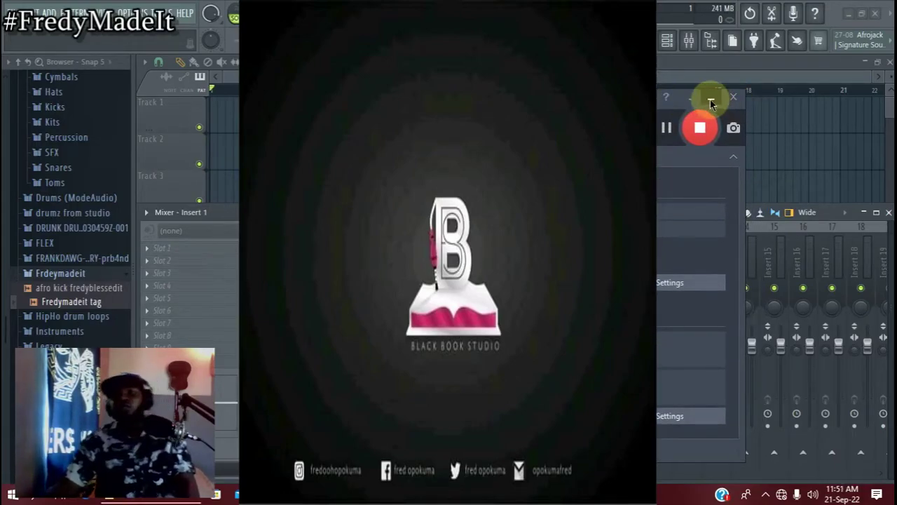
click(710, 100)
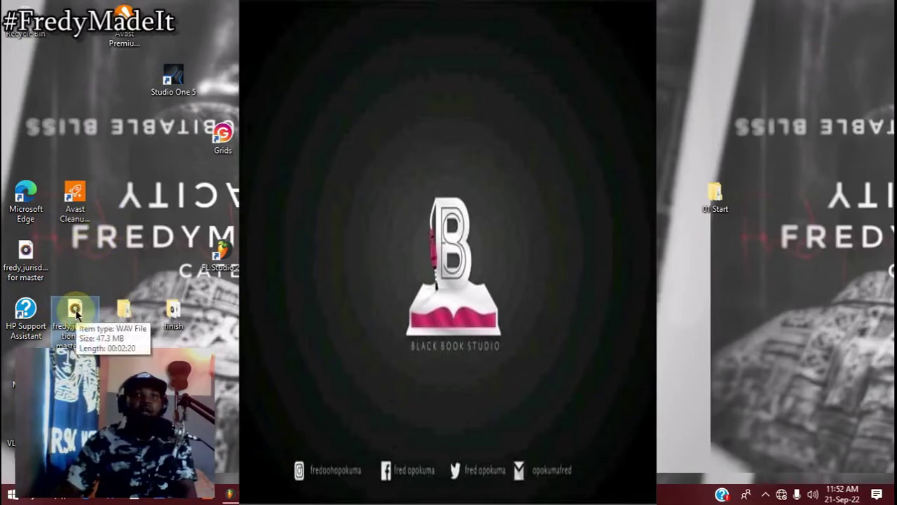
Place the "fredy,jurisdiction for master" WAV file from the desktop on Track 1 of the FL Studio playlist
click(32, 258)
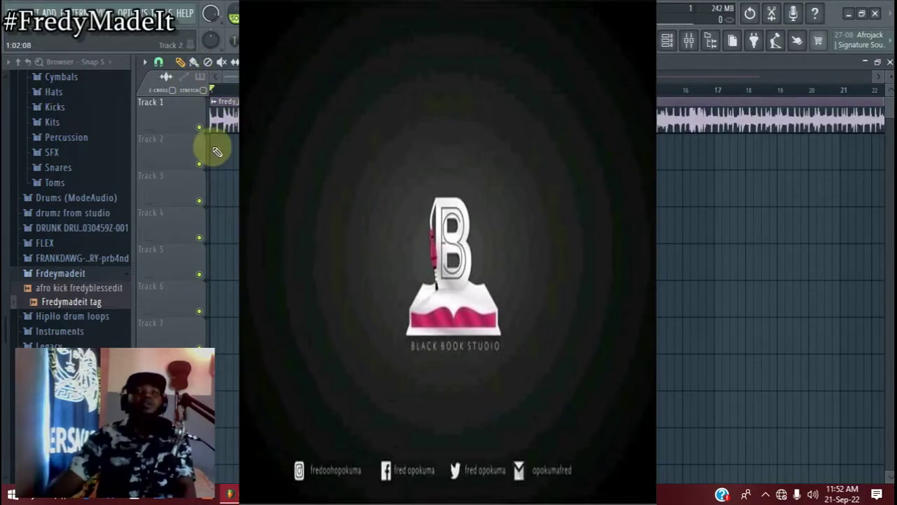
click(213, 102)
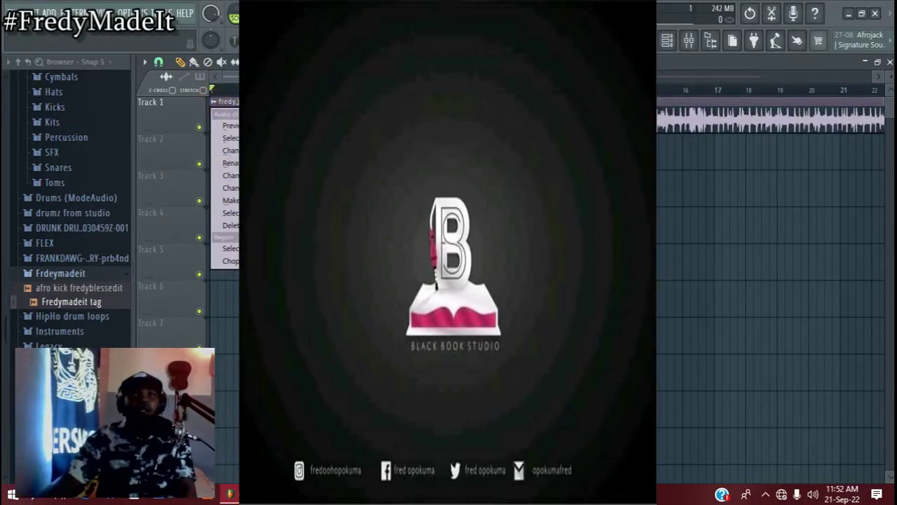
key(Escape)
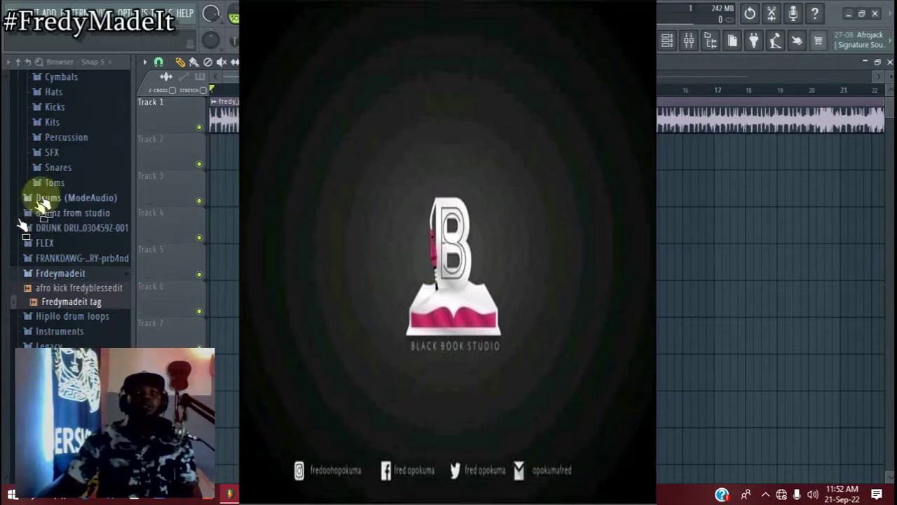
scroll(250, 93, down, 3)
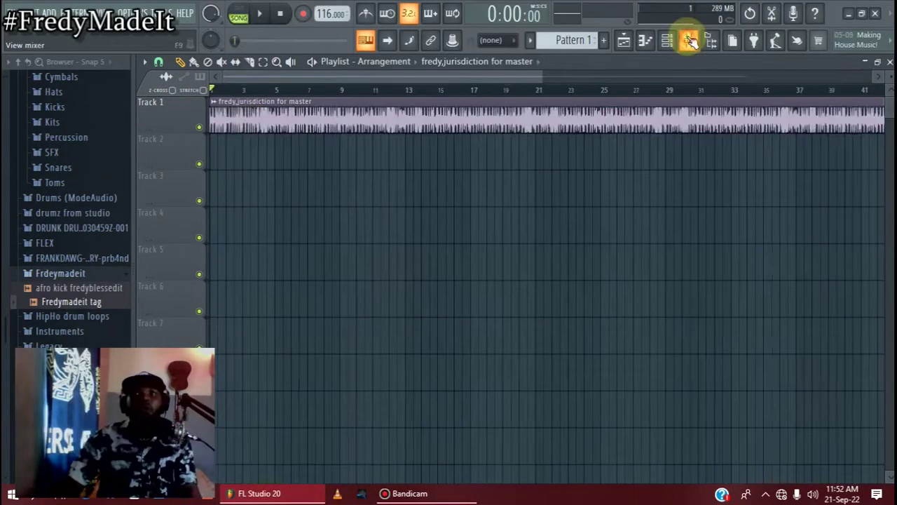
Route the "fredy,jurisdiction for master" audio clip to mixer Insert 1
click(689, 40)
click(369, 272)
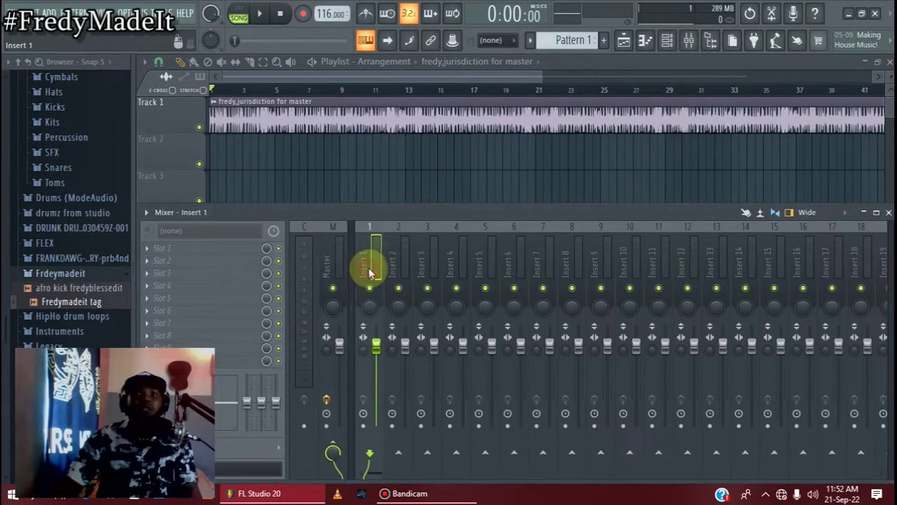
key(ctrl+l)
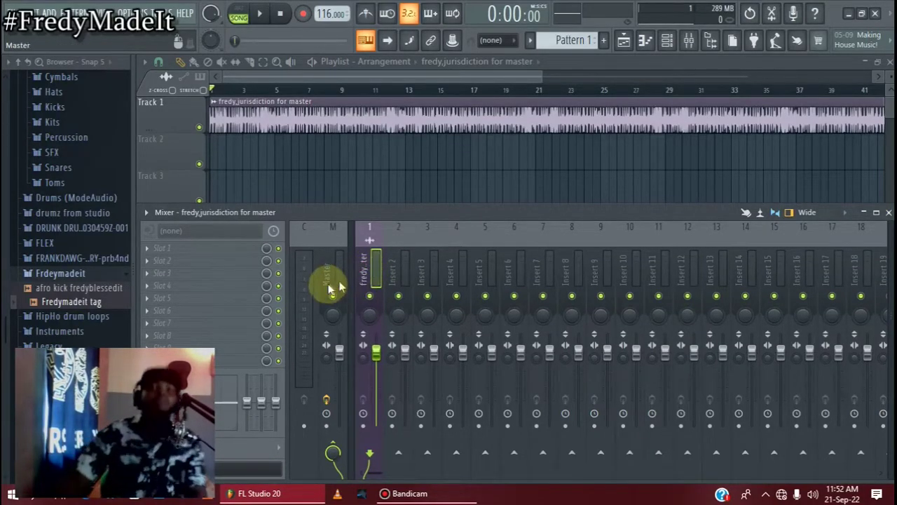
click(229, 249)
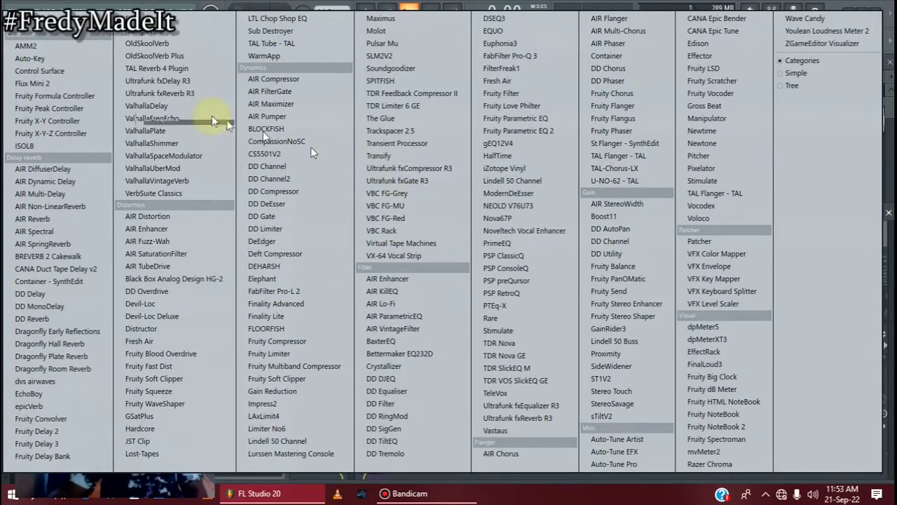
click(172, 7)
click(215, 19)
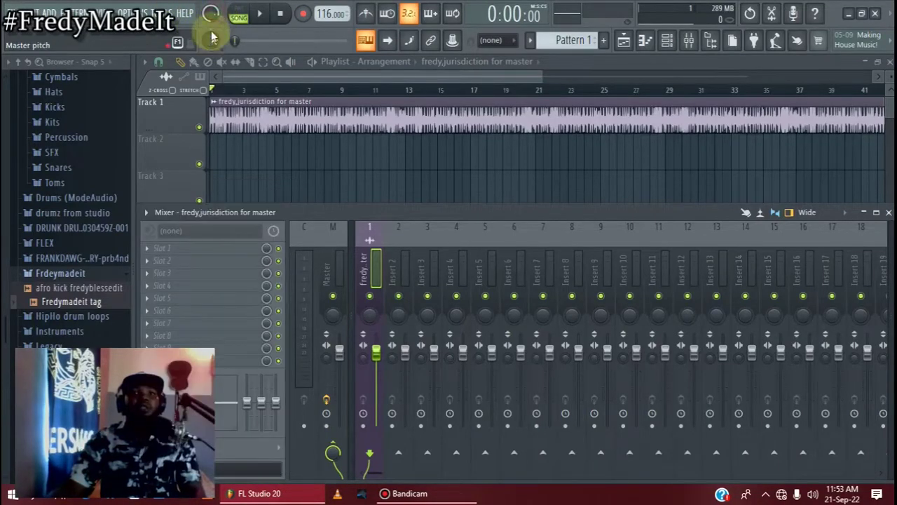
Play the song from the start to hear the track without any mastering effects
drag(211, 14, 211, 11)
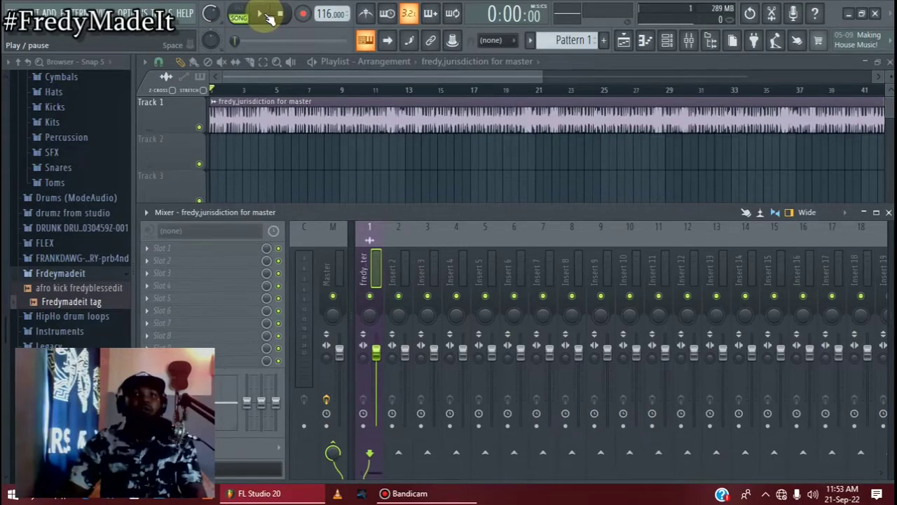
click(269, 18)
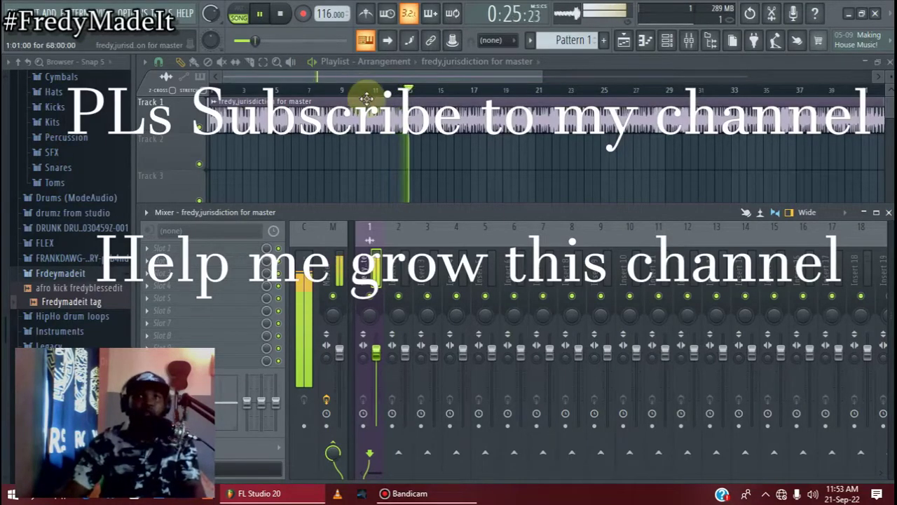
scroll(382, 93, down, 2)
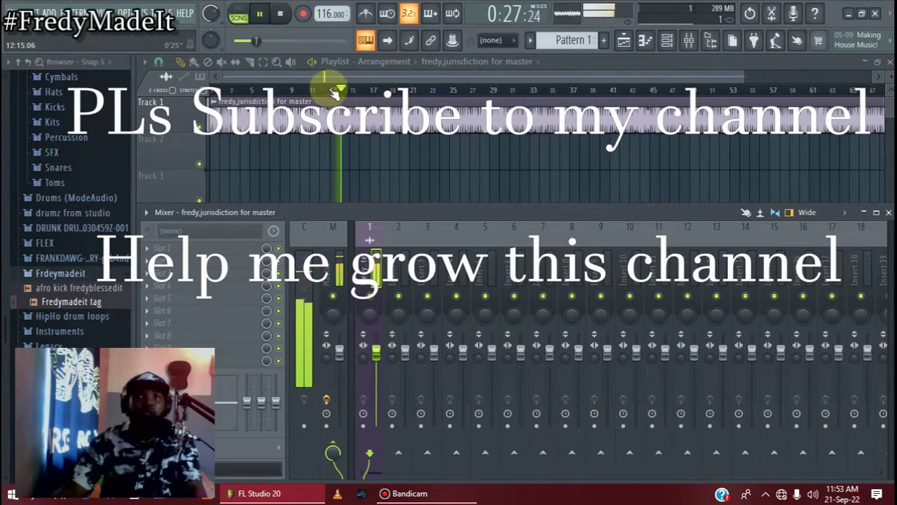
scroll(322, 87, up, 1)
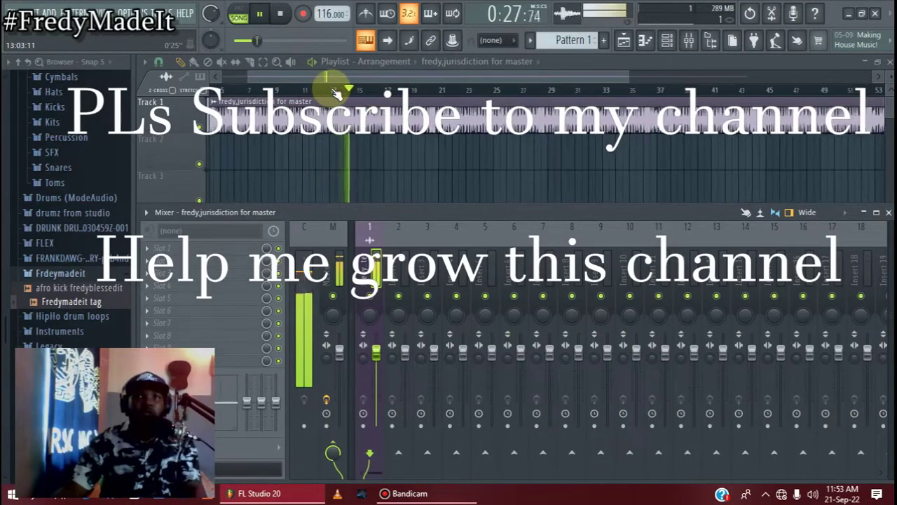
Reset the master volume to its default during playback and stop the song
right_click(210, 13)
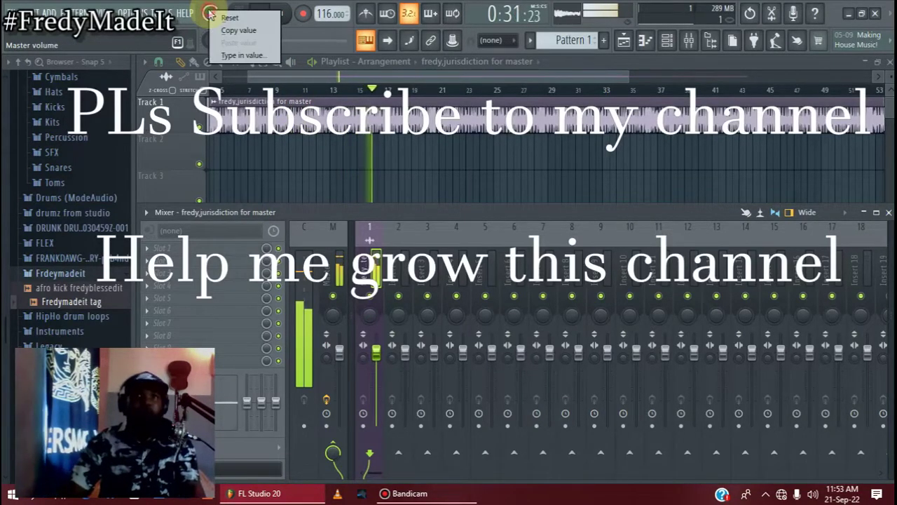
click(217, 13)
right_click(210, 13)
click(220, 17)
click(221, 14)
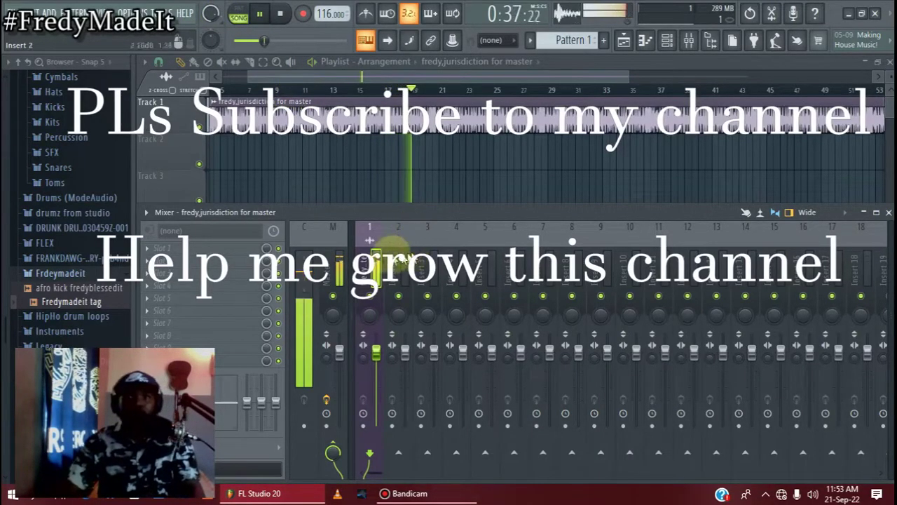
key(space)
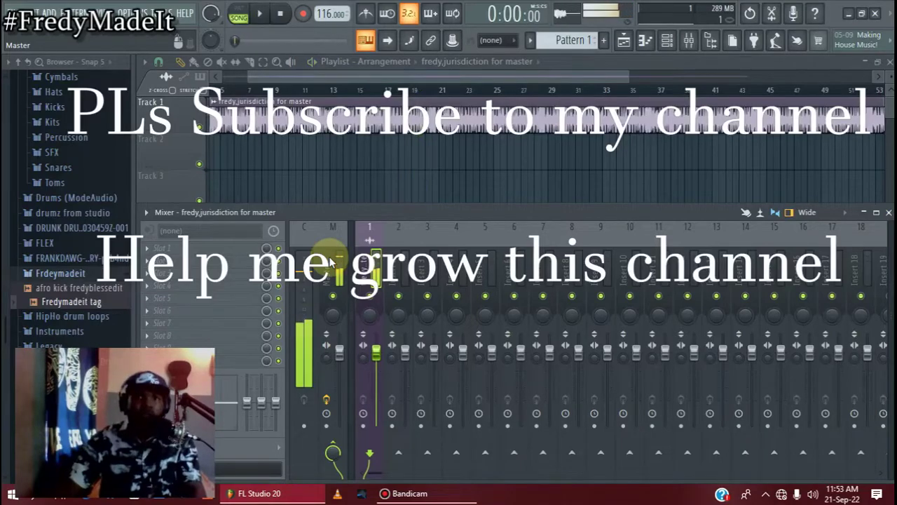
Load Fruity Parametric EQ 2 in the song insert's first effect slot with the 40Hz + 18kHz cut preset
click(221, 255)
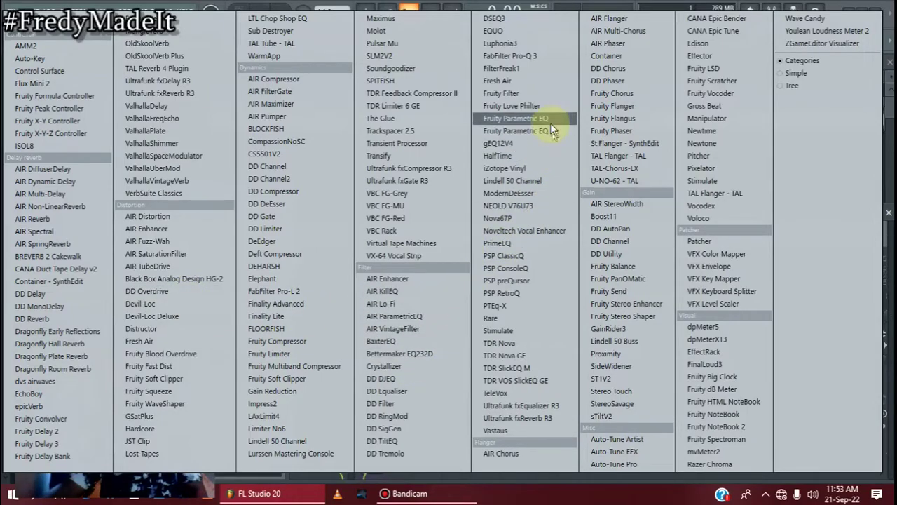
click(491, 130)
drag(466, 306, 486, 298)
key(space)
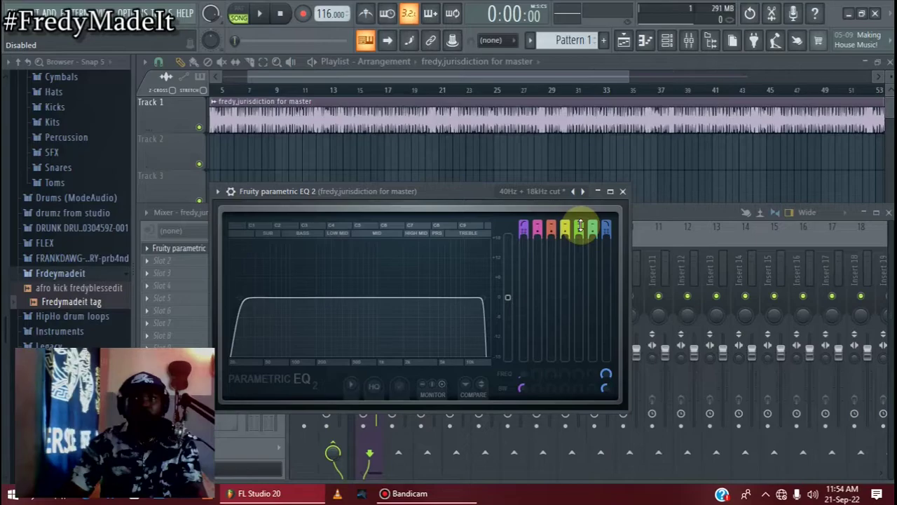
Shape equalizer band 5 as a peaking boost of about 1.7 dB near 11.4 kHz, checking it during playback, and close the equalizer
drag(580, 227, 581, 193)
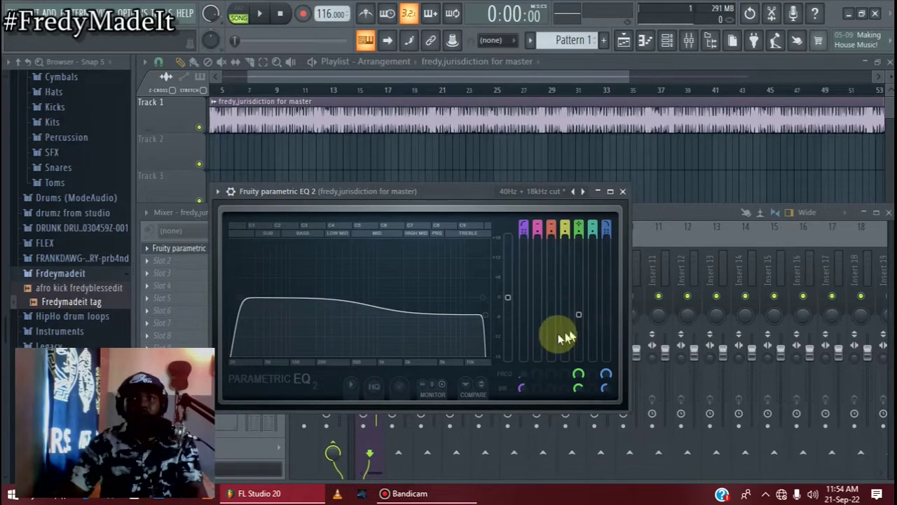
scroll(476, 317, down, 6)
drag(479, 321, 467, 293)
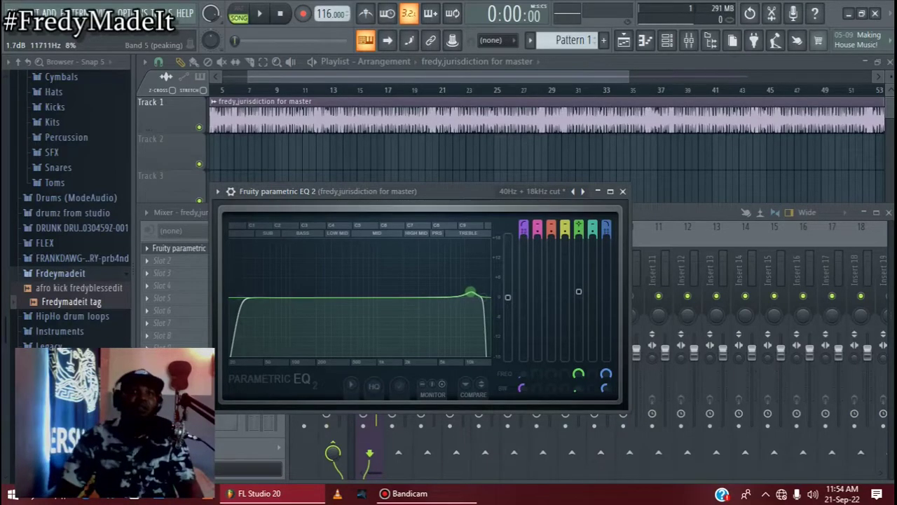
drag(471, 293, 476, 298)
key(space)
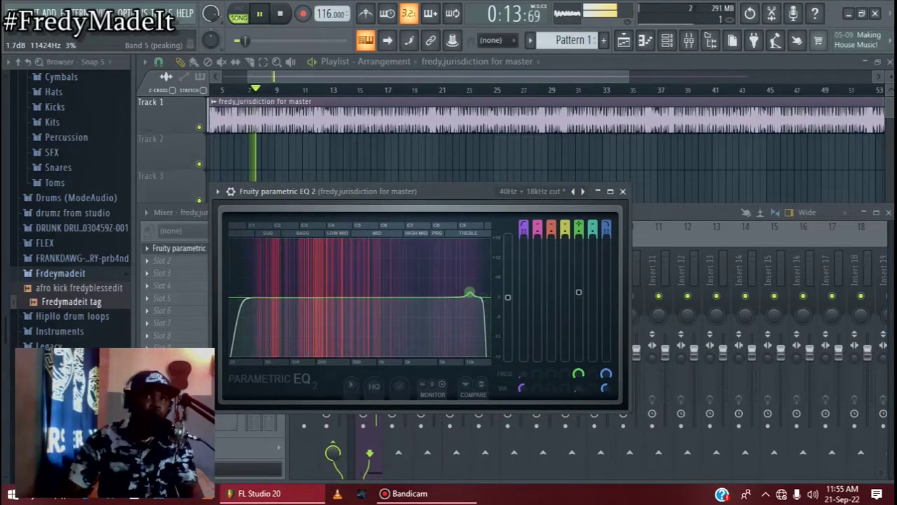
click(474, 297)
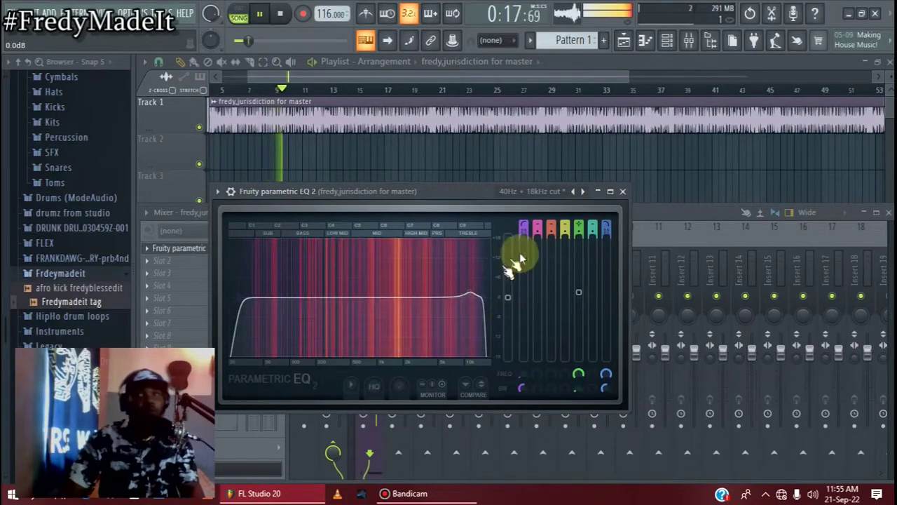
click(621, 192)
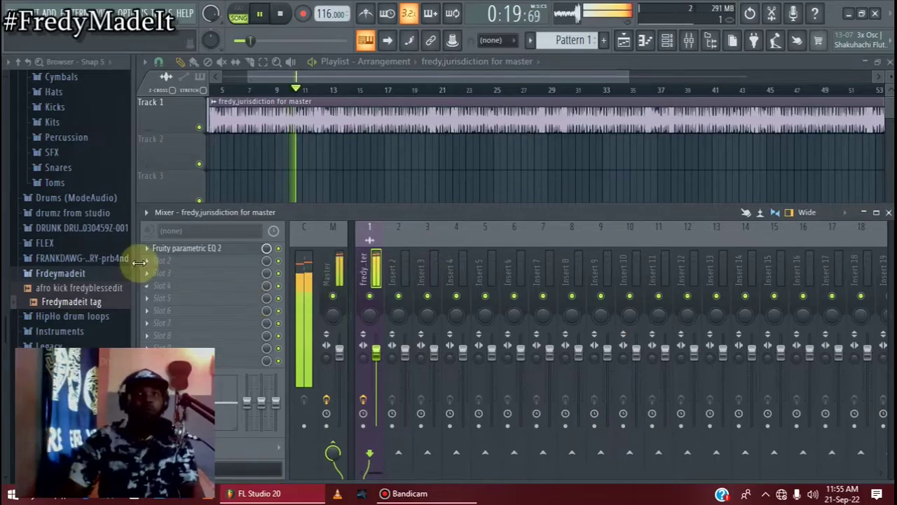
key(space)
Load Bettermaker EQ232D in the second effect slot and enable its high-pass filter at 30 Hz, checking it during playback
click(200, 260)
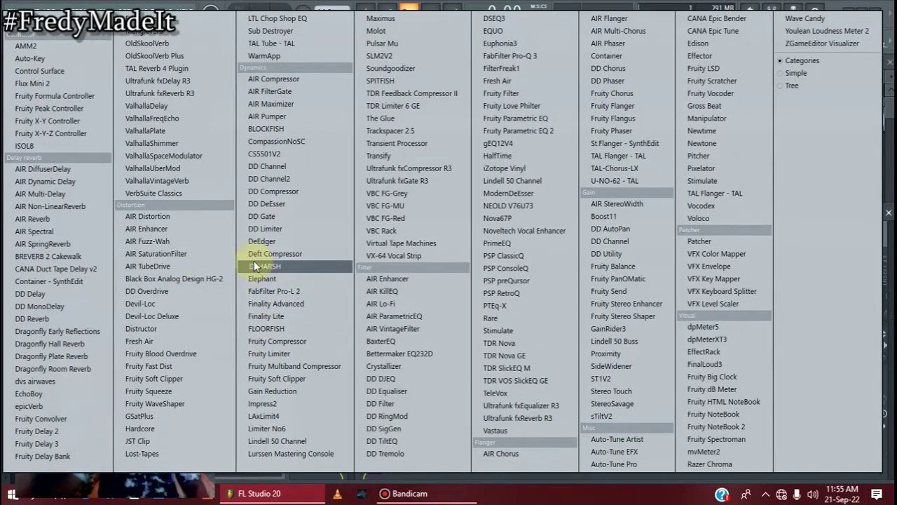
click(416, 354)
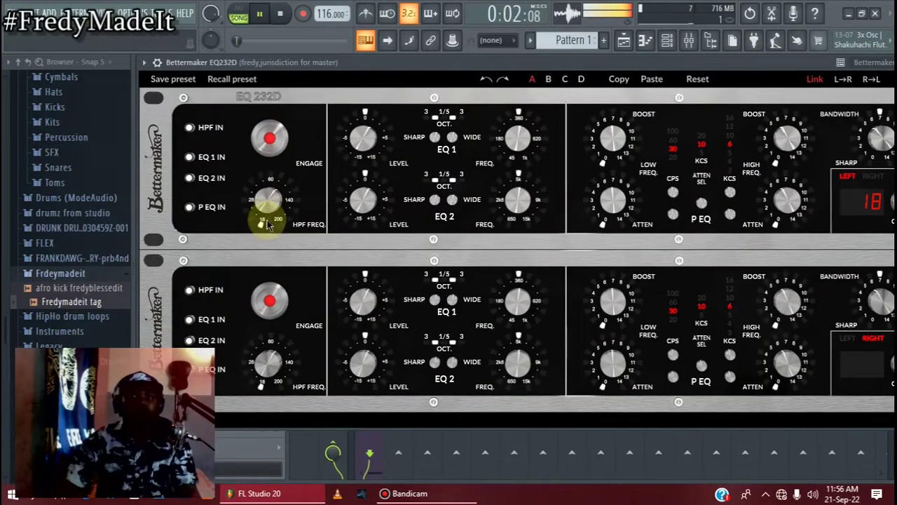
drag(262, 218, 272, 170)
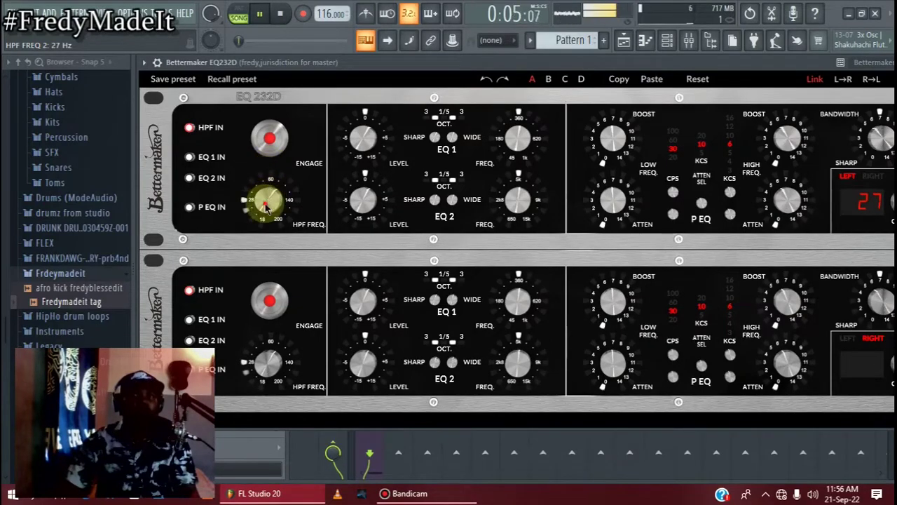
key(space)
mouse_move(265, 204)
mouse_down()
mouse_move(277, 221)
mouse_move(267, 195)
mouse_up()
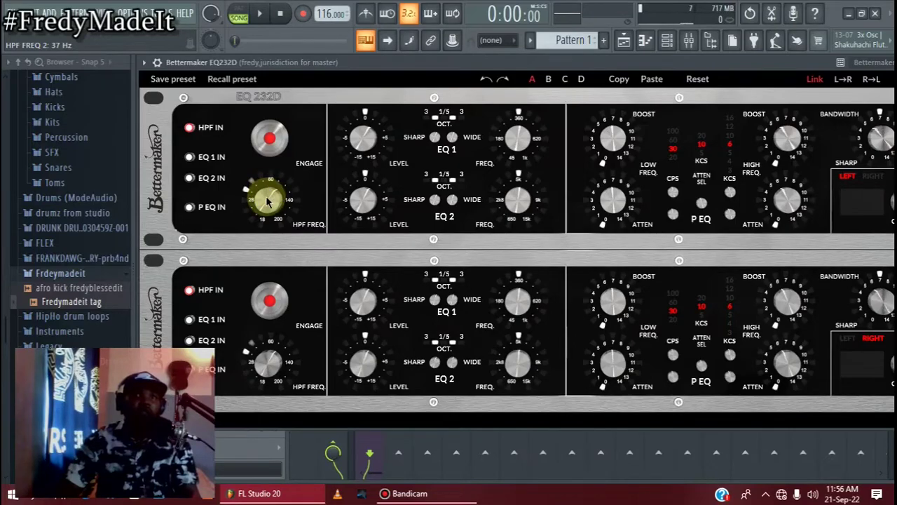
drag(268, 201, 270, 204)
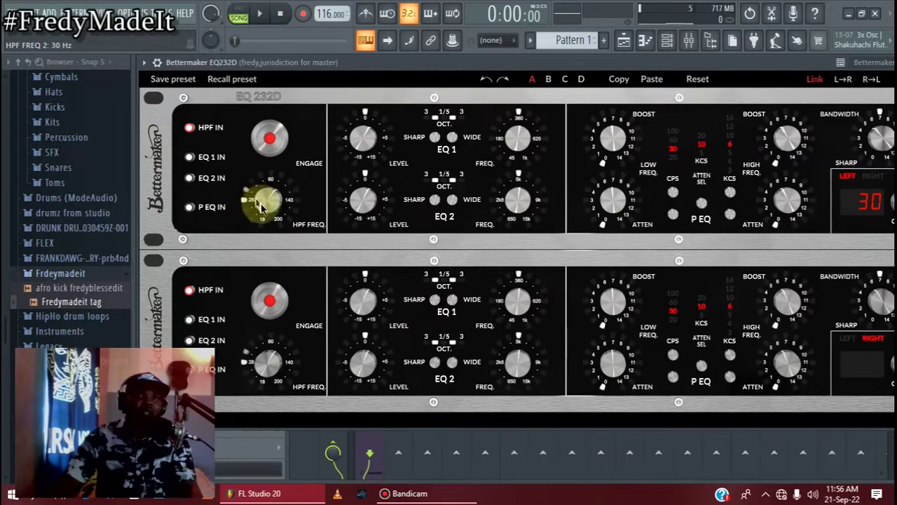
key(space)
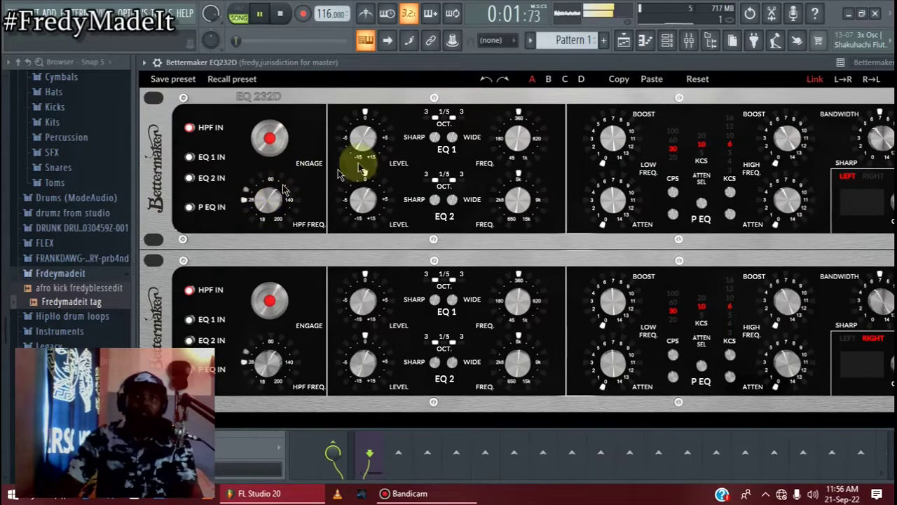
key(space)
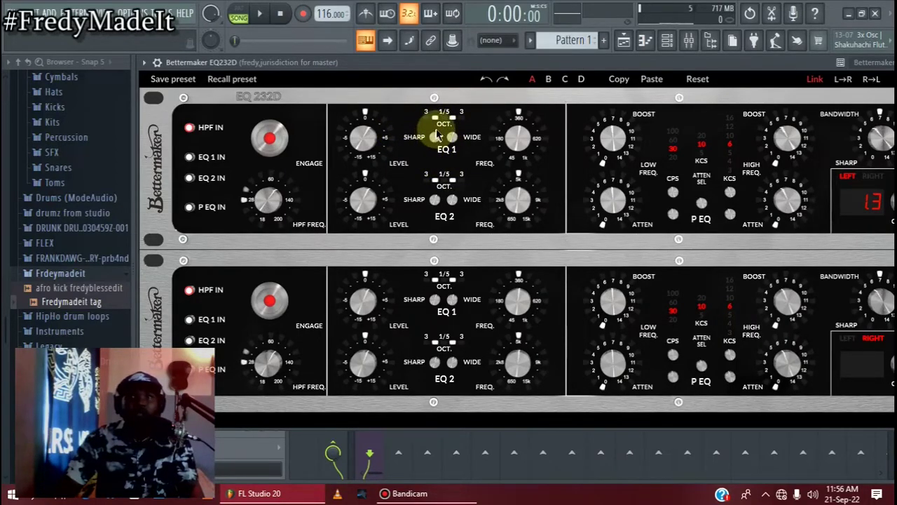
Enable EQ 1 on the linked Bettermaker channels and set its frequency to 159 Hz
scroll(519, 140, down, 2)
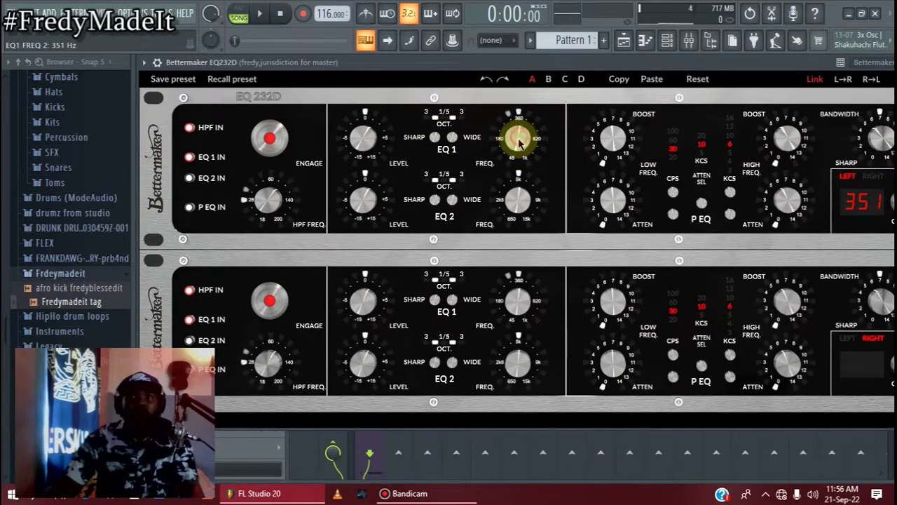
drag(519, 140, 519, 154)
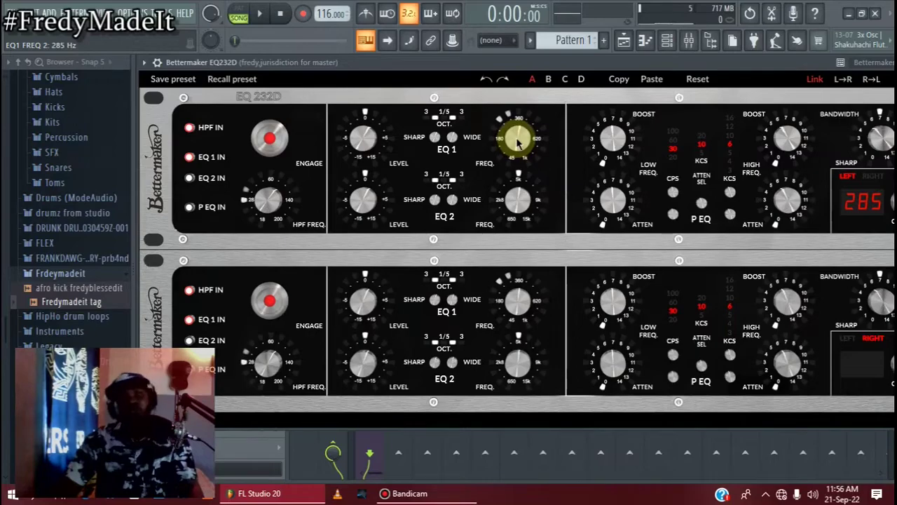
drag(516, 134, 519, 170)
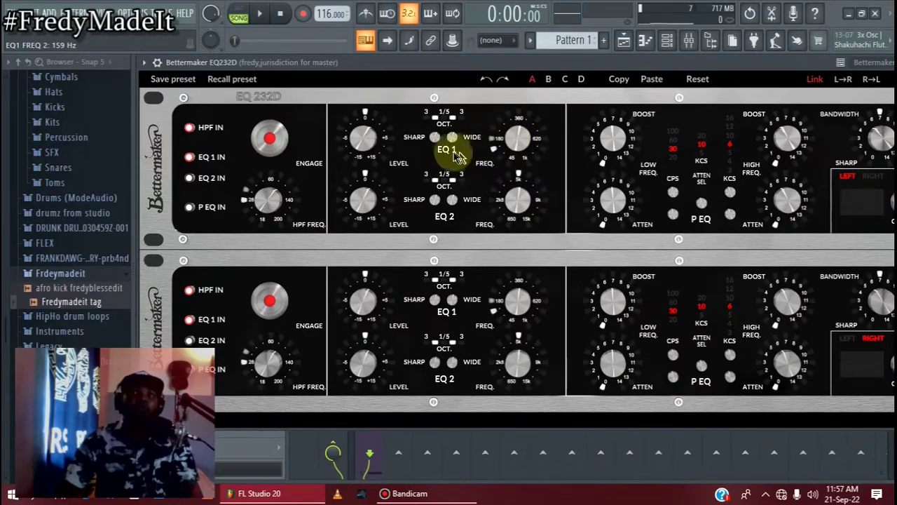
Set the linked Bettermaker channels' high attenuation to 2.7 during playback, close the equalizer and stop the song
drag(453, 140, 457, 113)
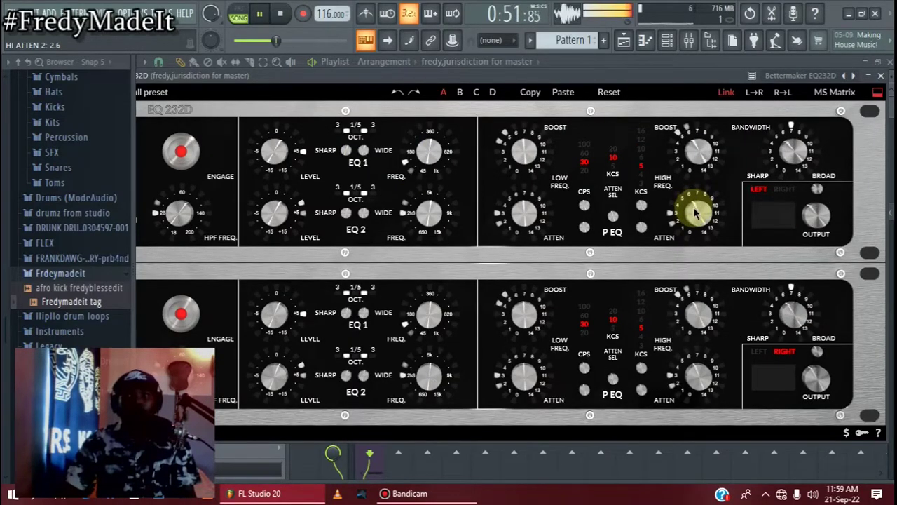
scroll(693, 215, up, 1)
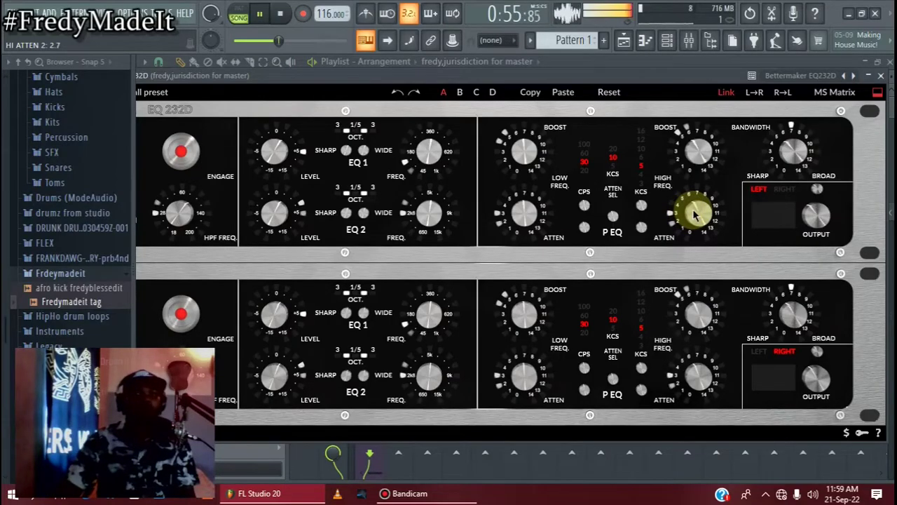
click(881, 77)
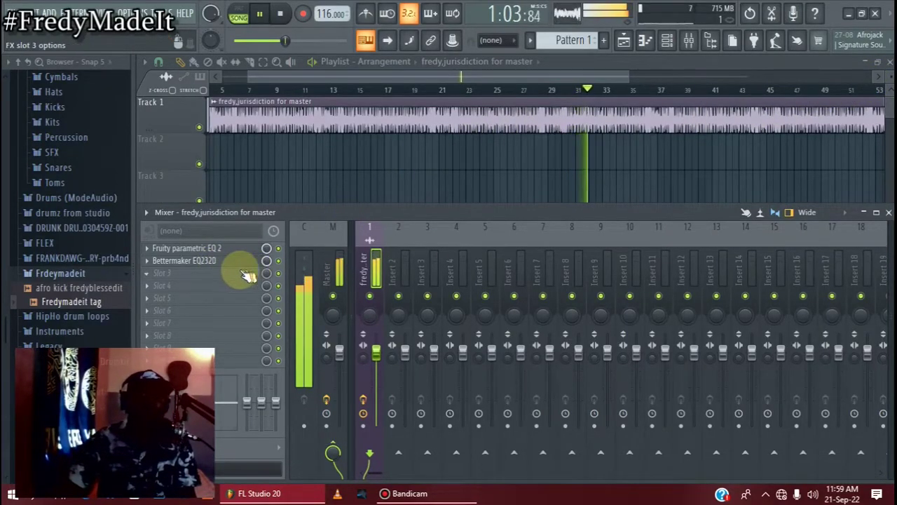
key(space)
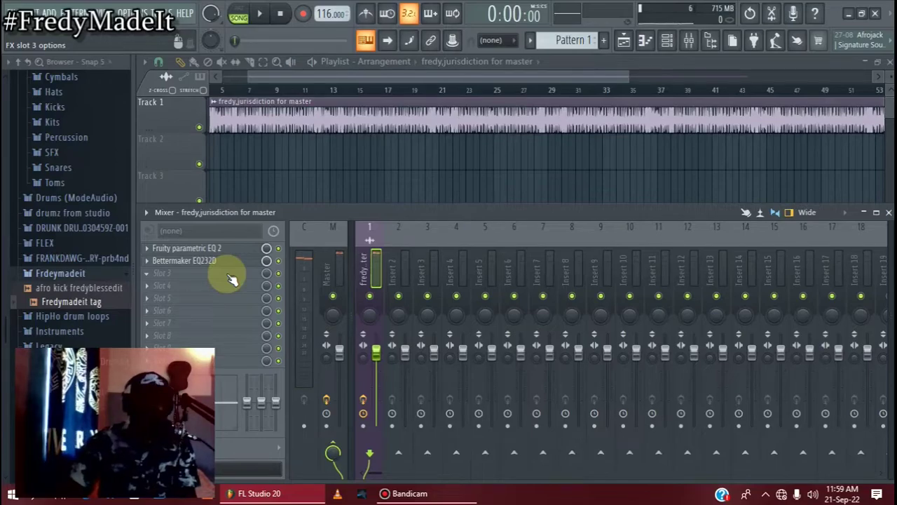
Load The Glue compressor in the song insert's third effect slot and move its window clear of the mixer slots
click(231, 279)
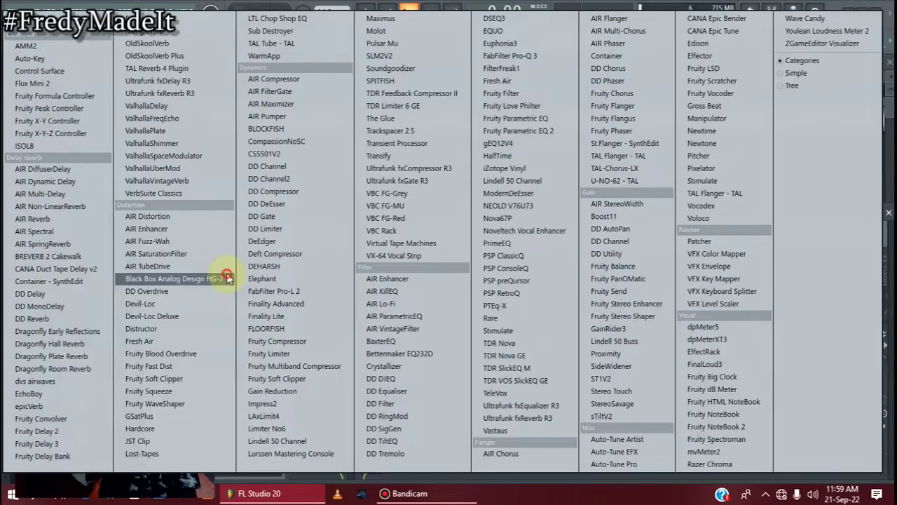
click(442, 120)
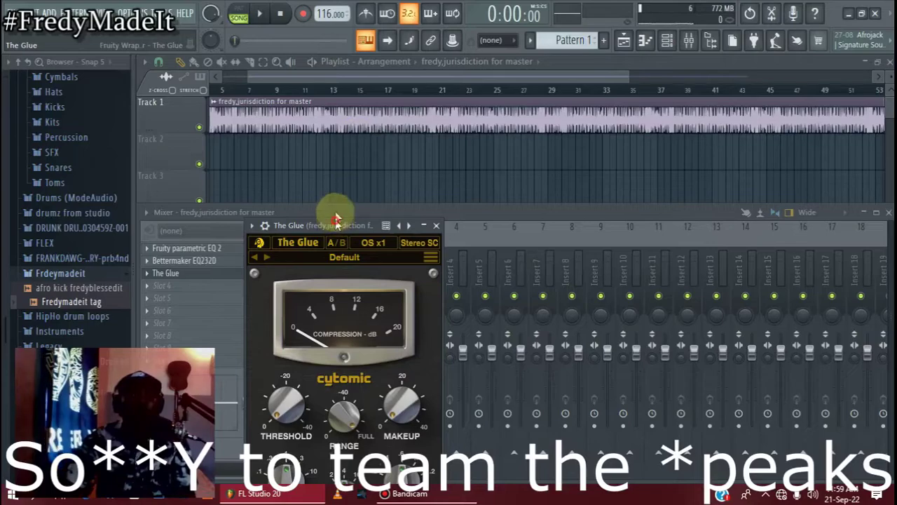
drag(336, 224, 343, 86)
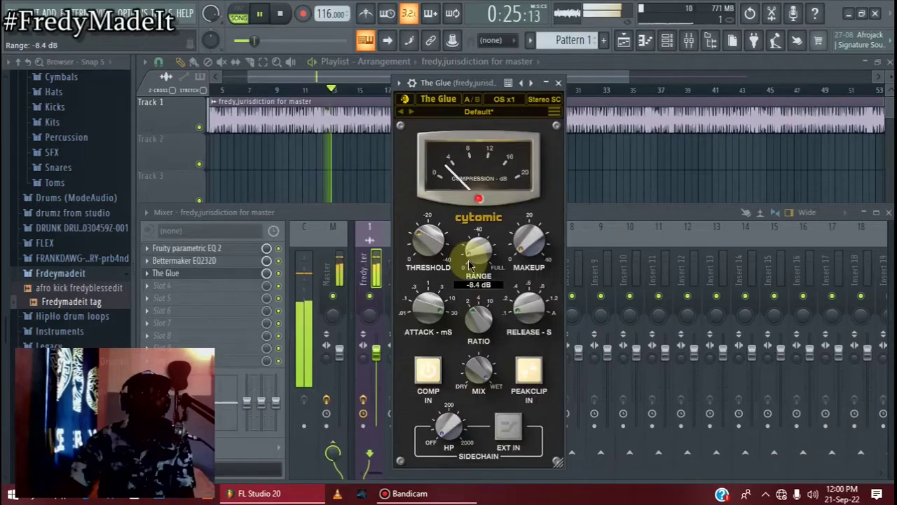
Adjust The Glue's range and set its threshold to -3.7 dB, checking the compression meter during repeated playback
drag(470, 260, 440, 260)
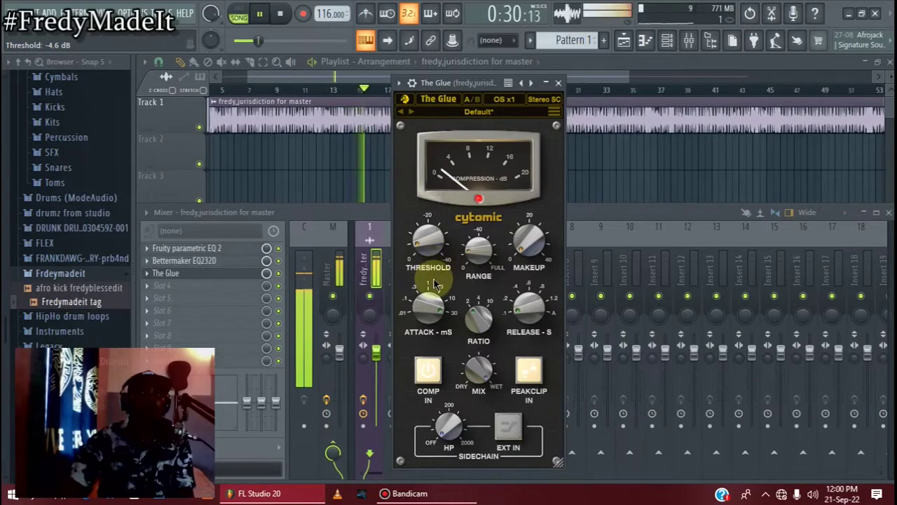
drag(425, 243, 425, 246)
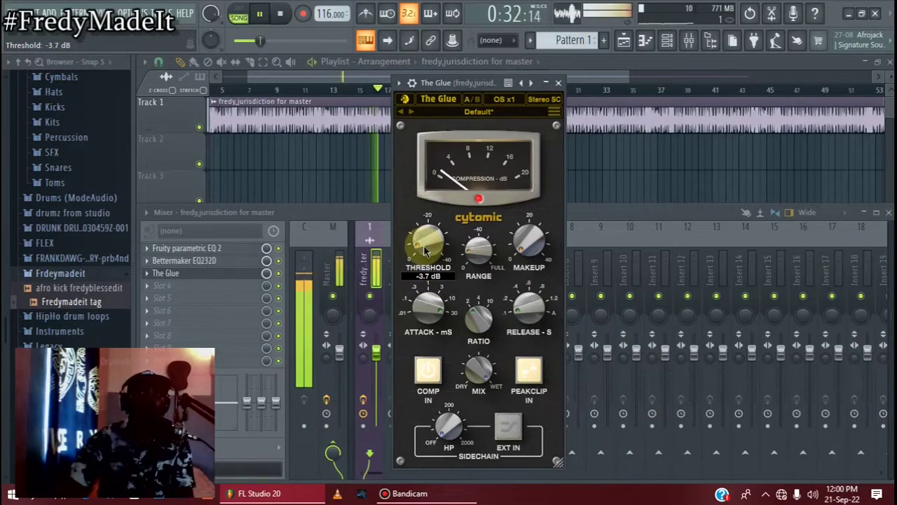
key(space)
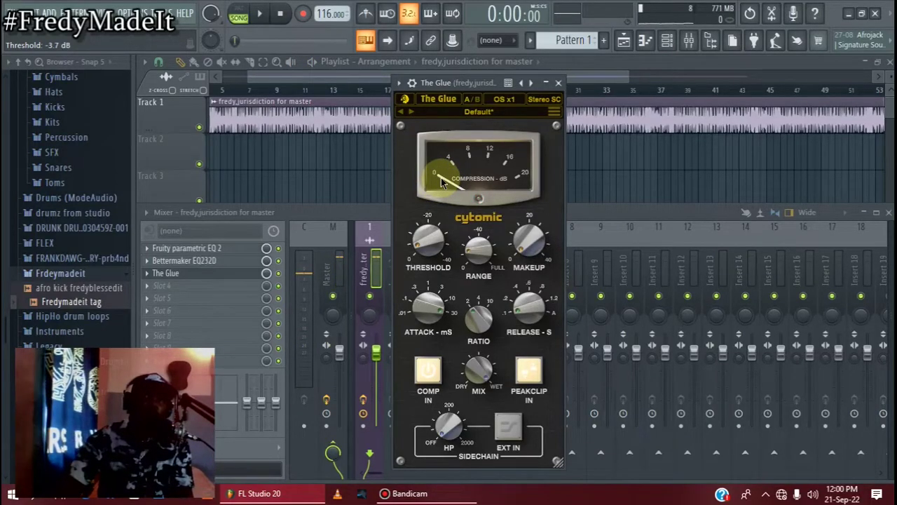
key(space)
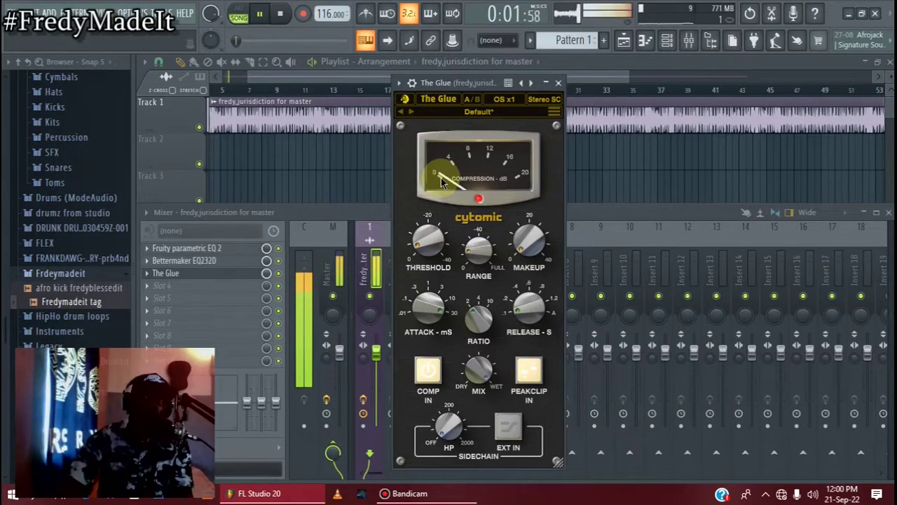
key(space)
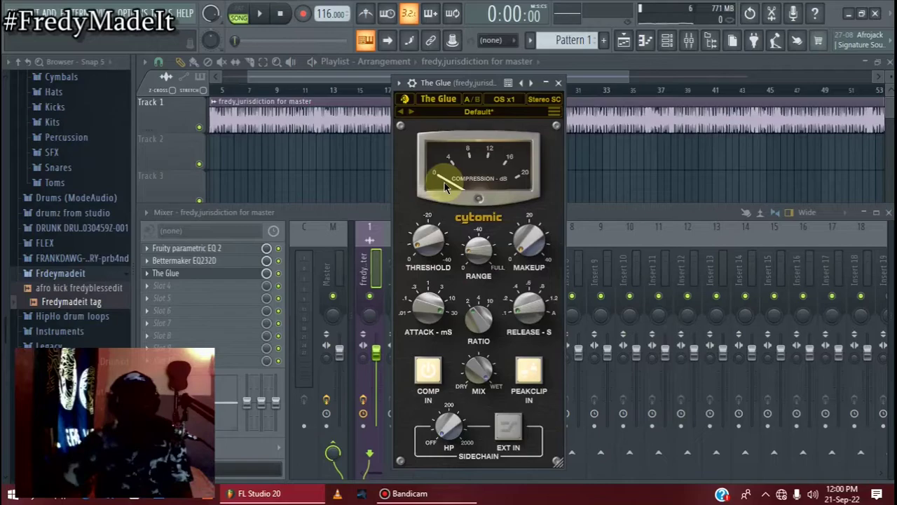
key(space)
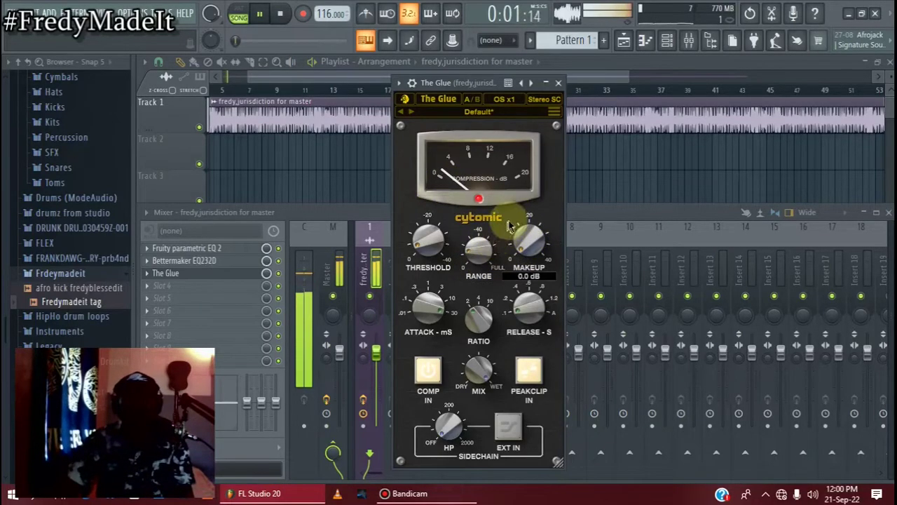
key(space)
drag(481, 260, 477, 248)
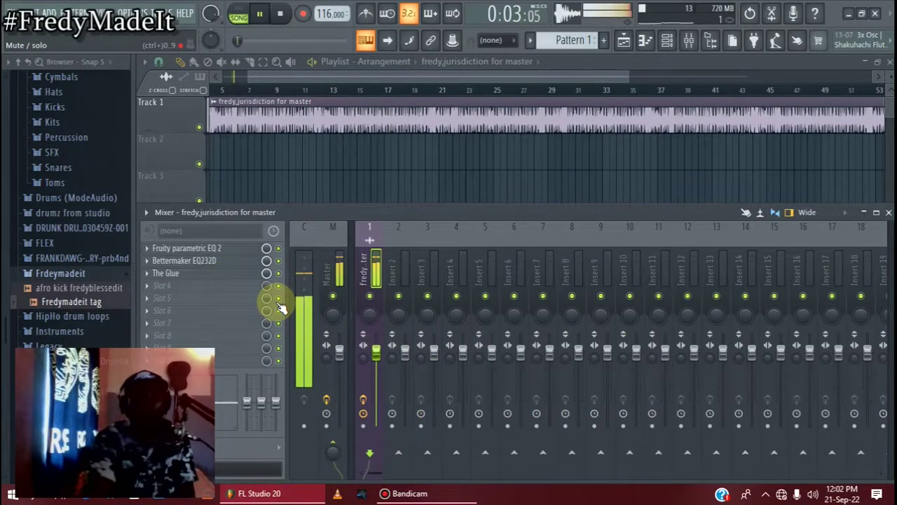
Stop playback and load GSatPlus in the first effect slot of mixer Insert 2
key(space)
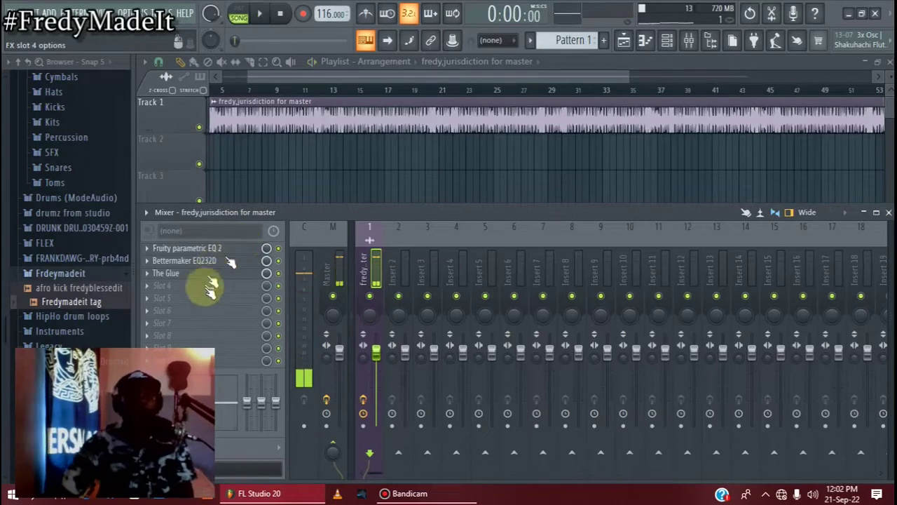
click(209, 310)
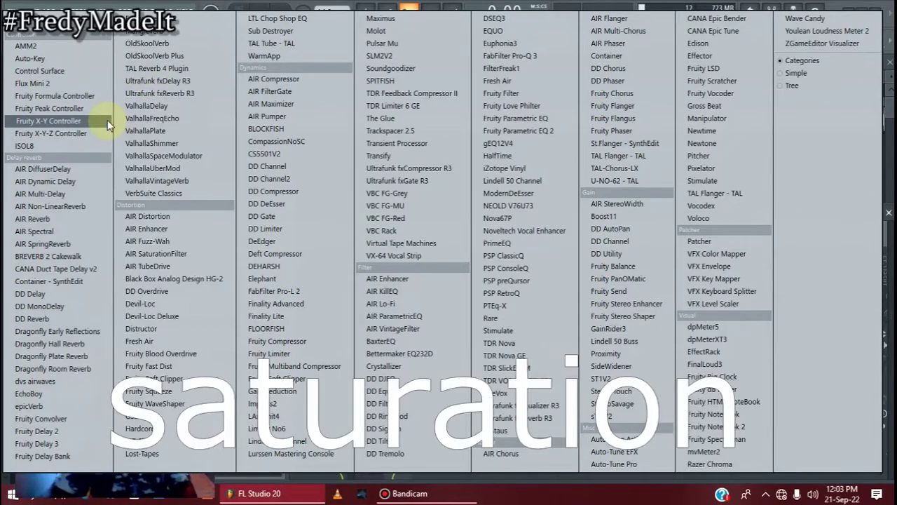
key(Escape)
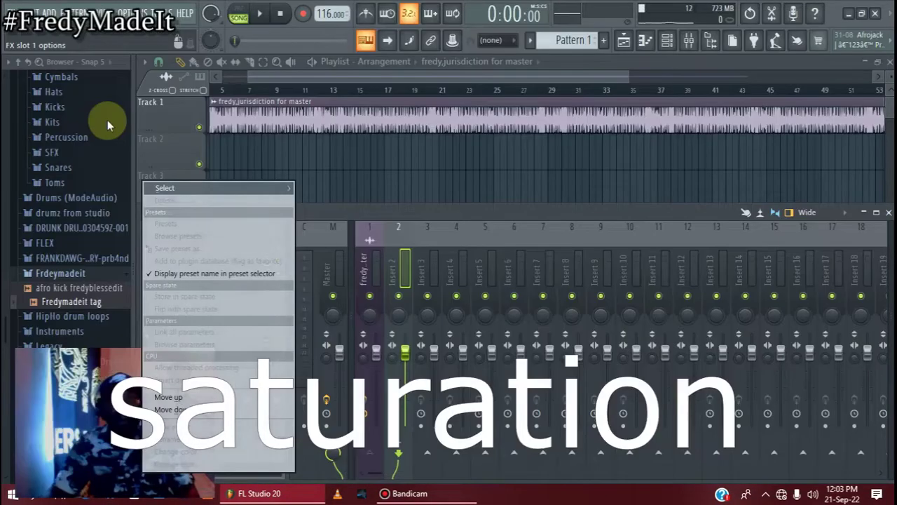
click(194, 188)
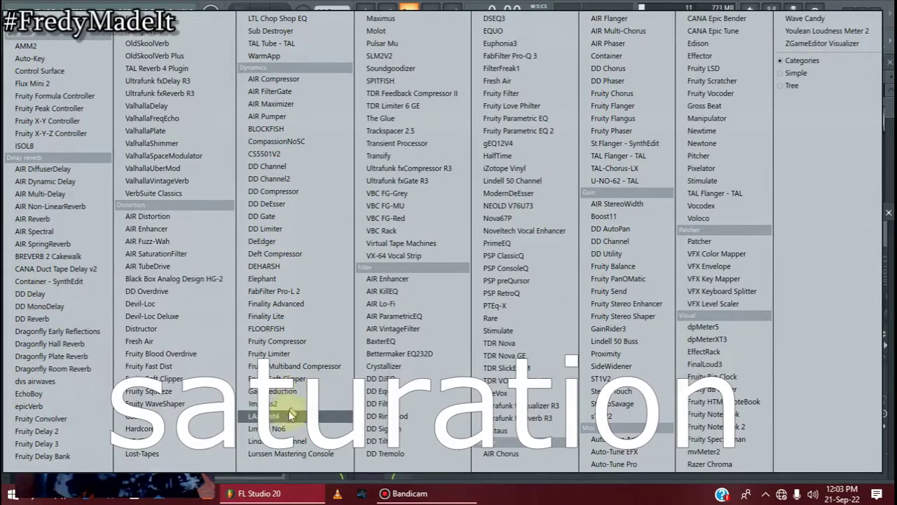
click(168, 418)
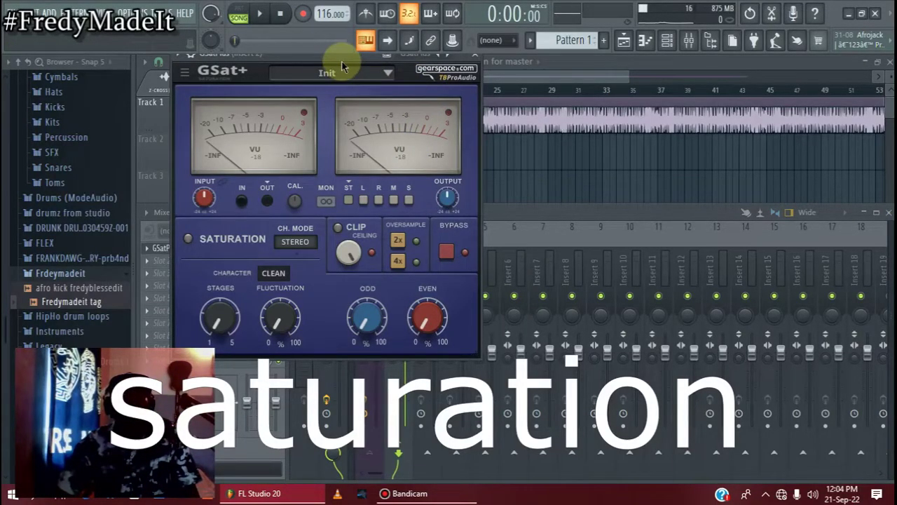
drag(341, 60, 423, 127)
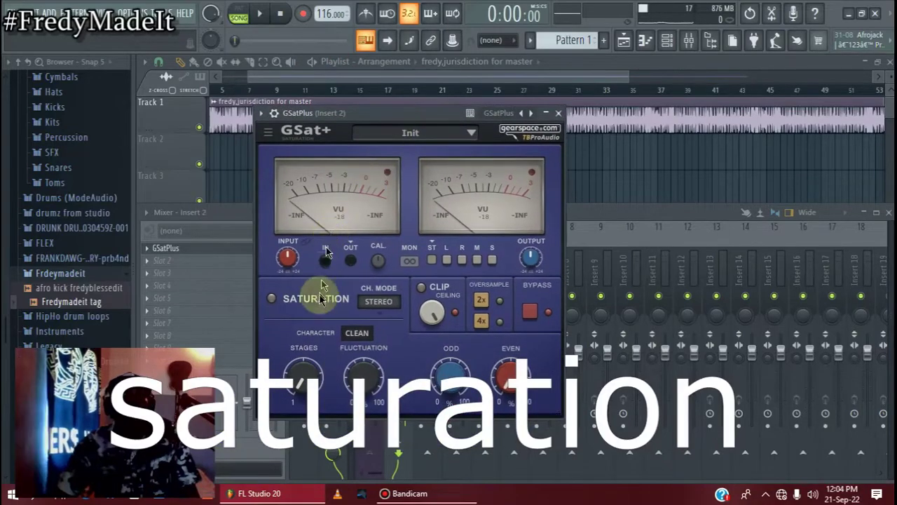
Enable saturation in GSat+ with 3 stages and check it during playback
click(303, 381)
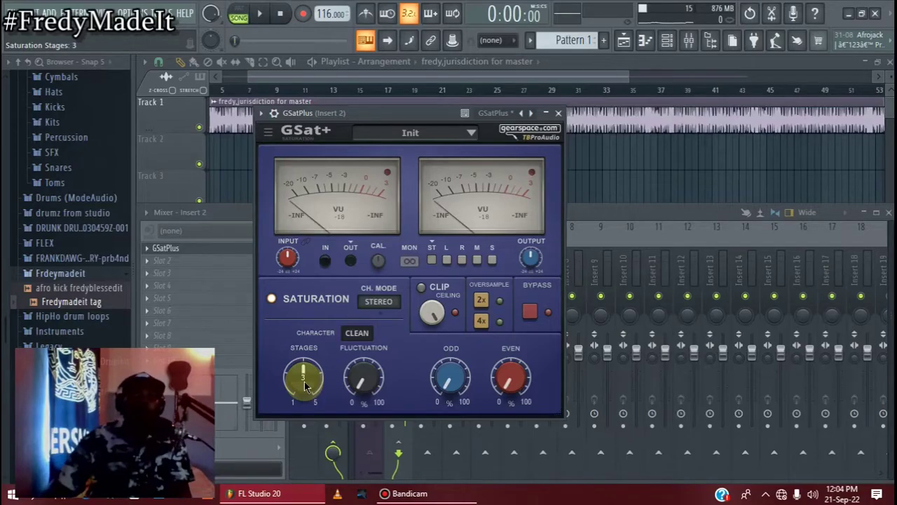
key(space)
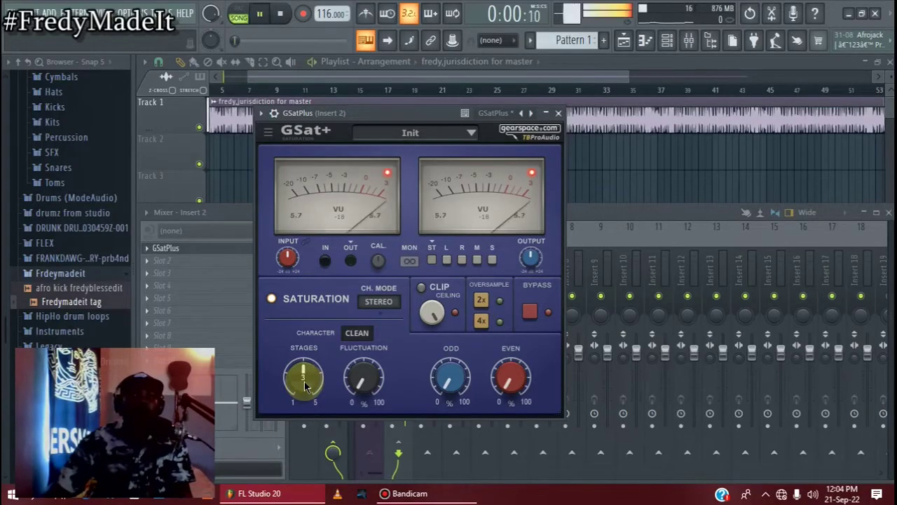
scroll(306, 386, down, 1)
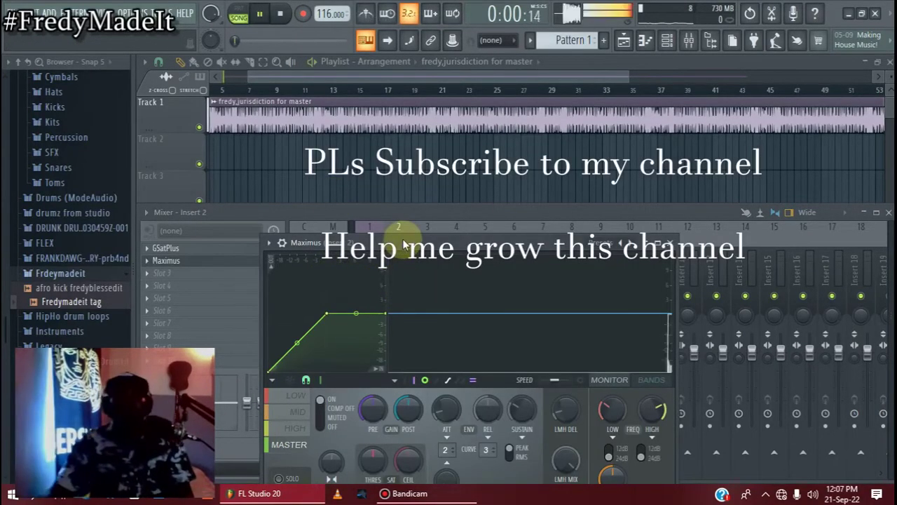
Turn compression off for the low, mid and high bands in Maximus on Insert 2 and display its frequency bands
drag(401, 236, 460, 146)
key(space)
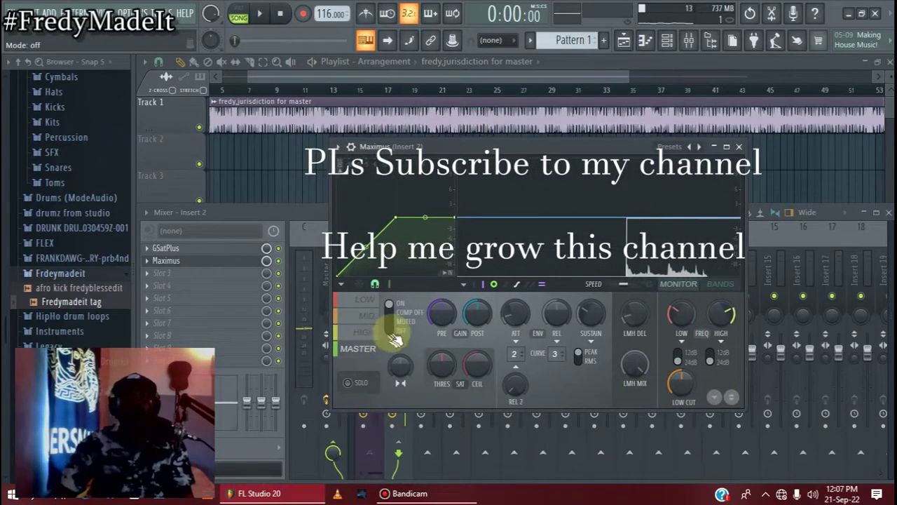
click(377, 315)
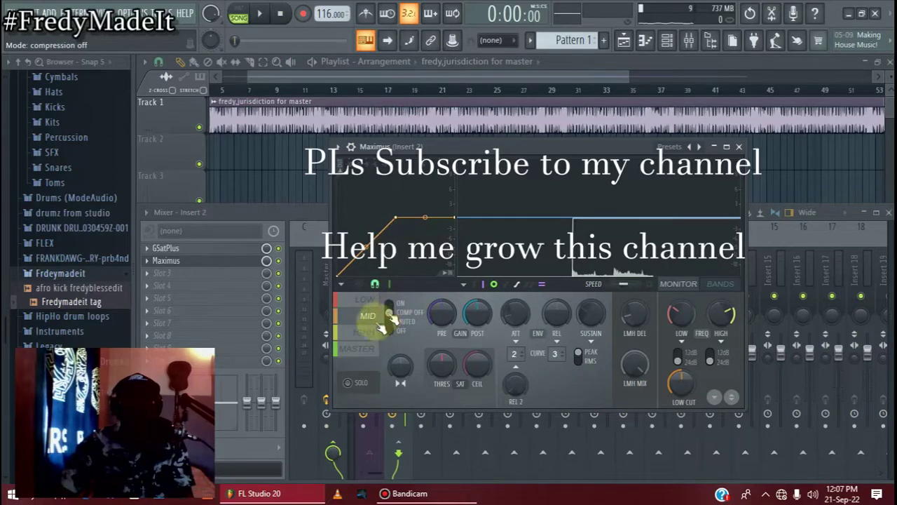
click(366, 331)
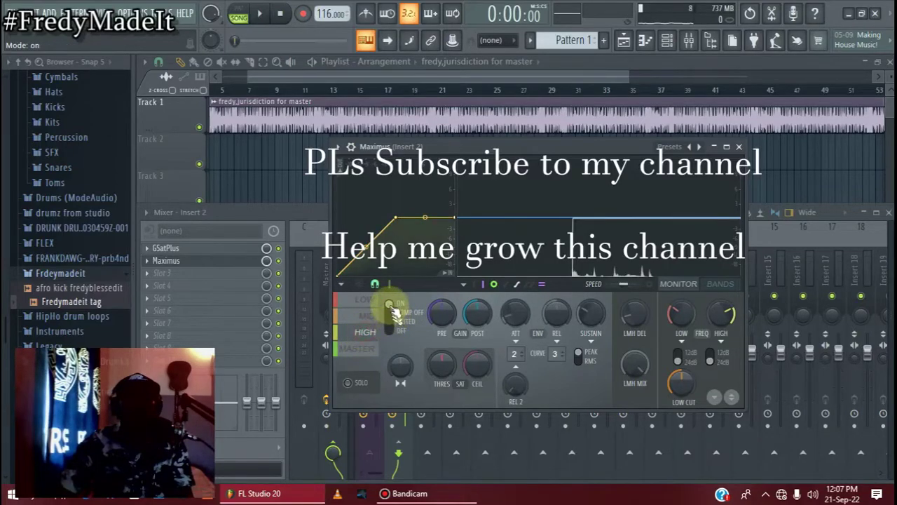
click(373, 354)
click(364, 300)
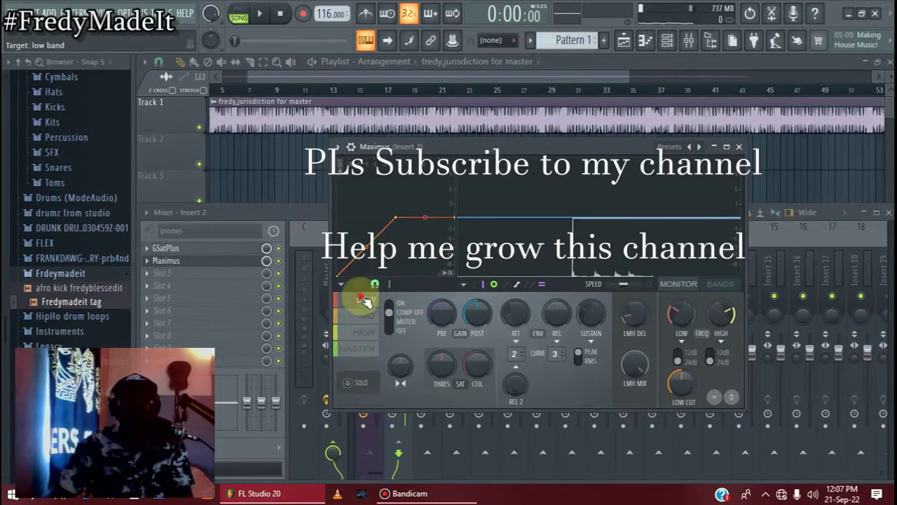
click(719, 286)
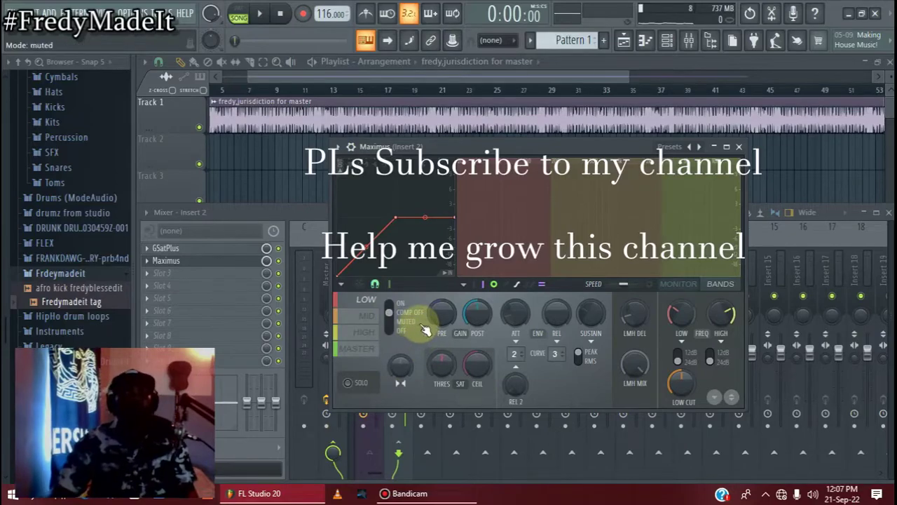
Set Maximus's stereo separation to 41% merged for the low band and 38% separated for the mid band during playback
key(space)
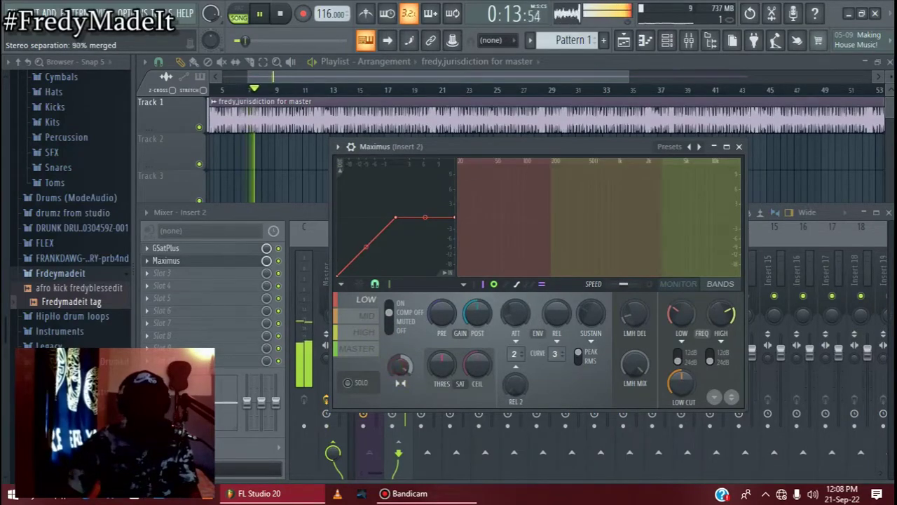
drag(401, 365, 401, 389)
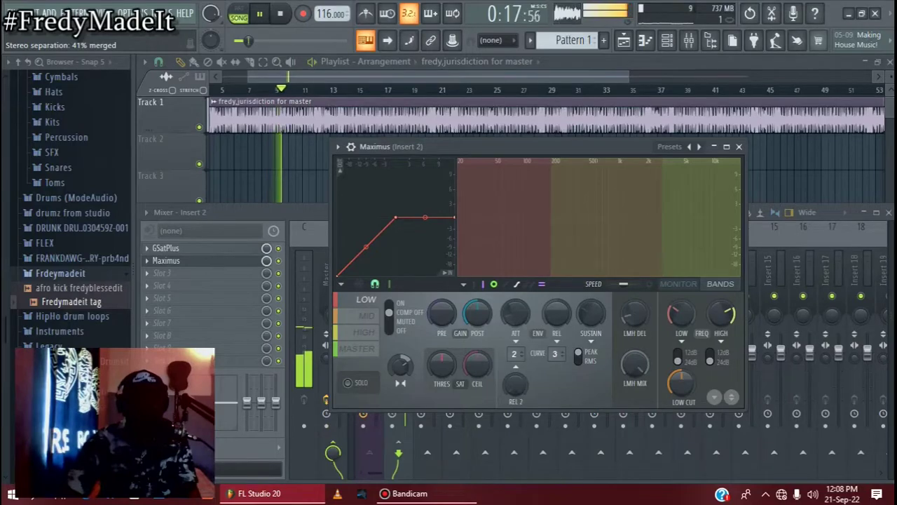
click(367, 316)
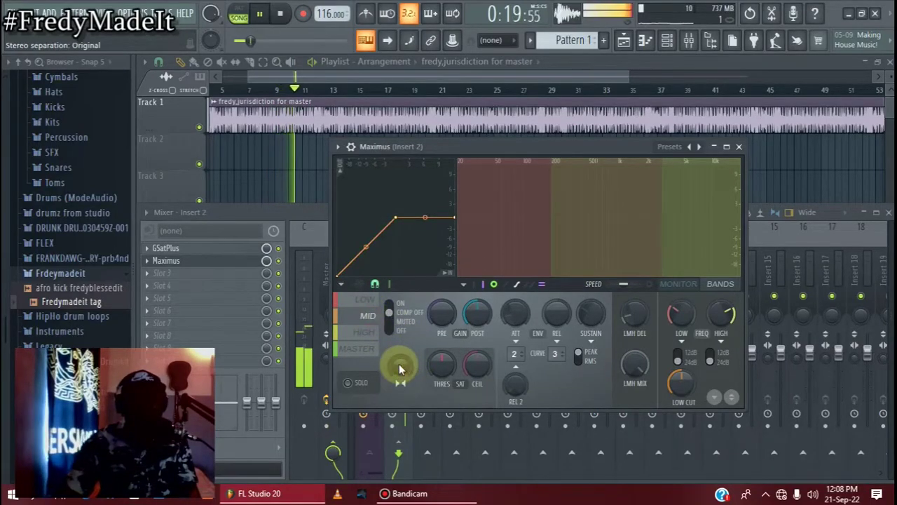
drag(400, 370, 401, 357)
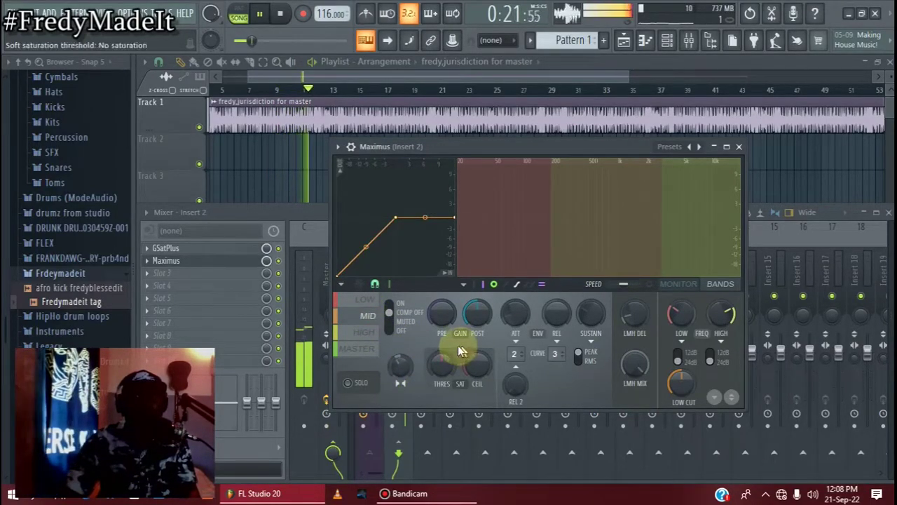
drag(400, 365, 401, 354)
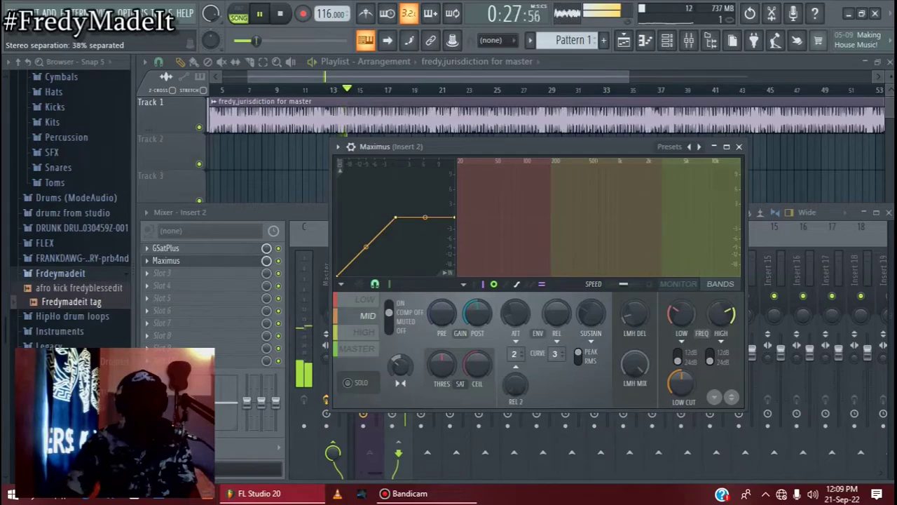
Widen the high band's stereo separation in Maximus while the song plays
click(364, 331)
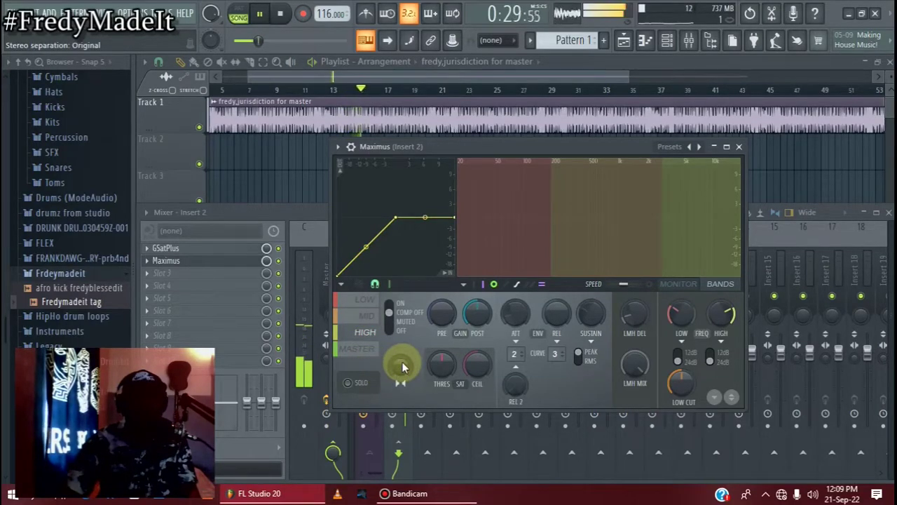
drag(403, 366, 403, 357)
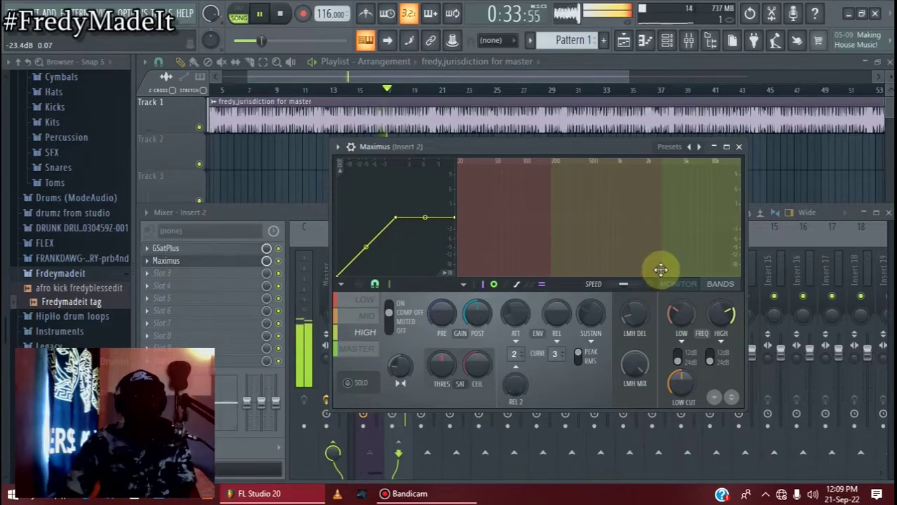
Fine-tune the high band's stereo separation in Maximus, set the high band frequency to 4874 Hz, and close the plugin after stopping playback
drag(404, 363, 404, 357)
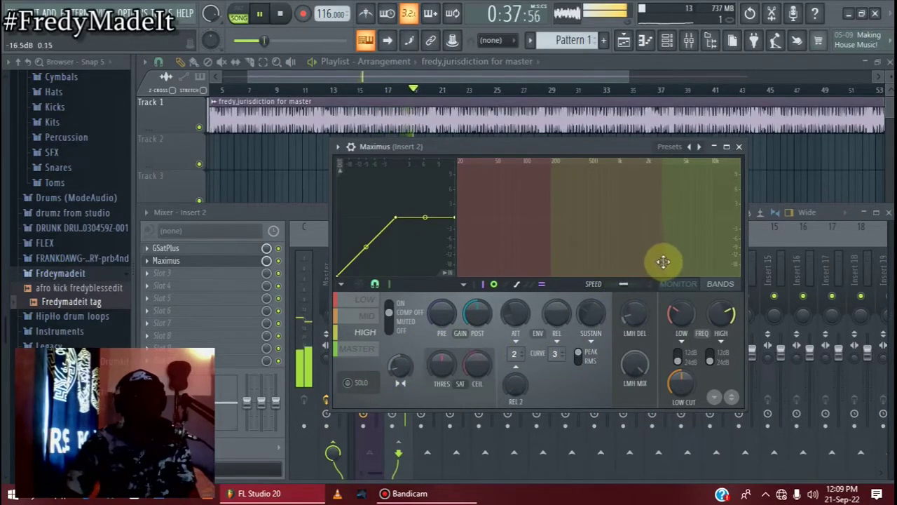
drag(666, 261, 671, 261)
key(space)
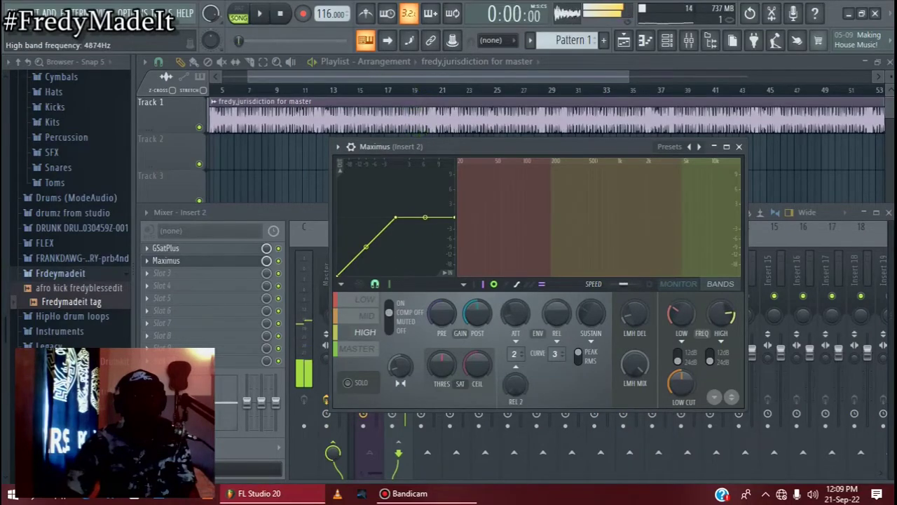
click(183, 261)
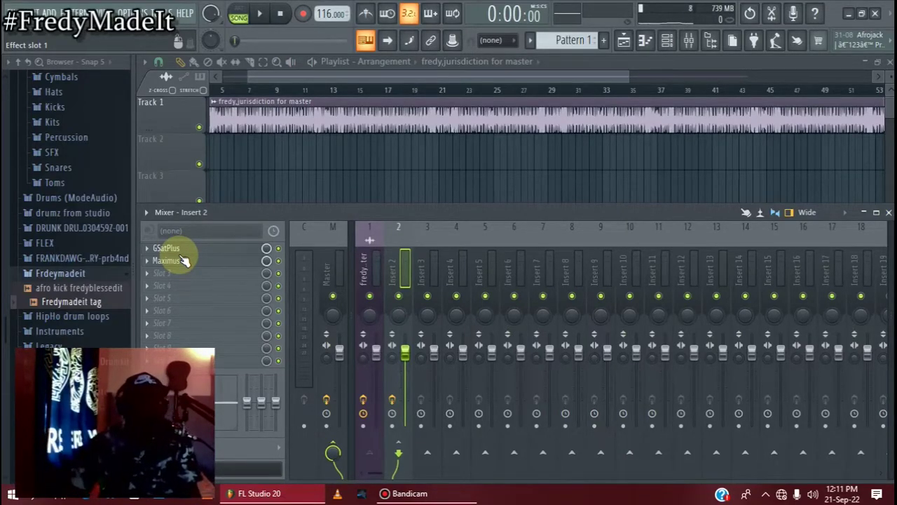
Review the effect chains on the song's mixer track, Insert 2 and the Master
click(372, 249)
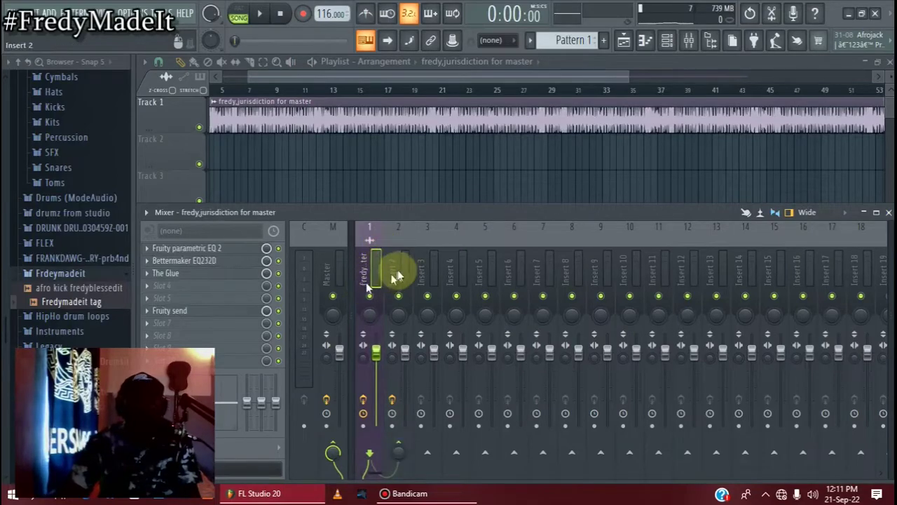
click(396, 274)
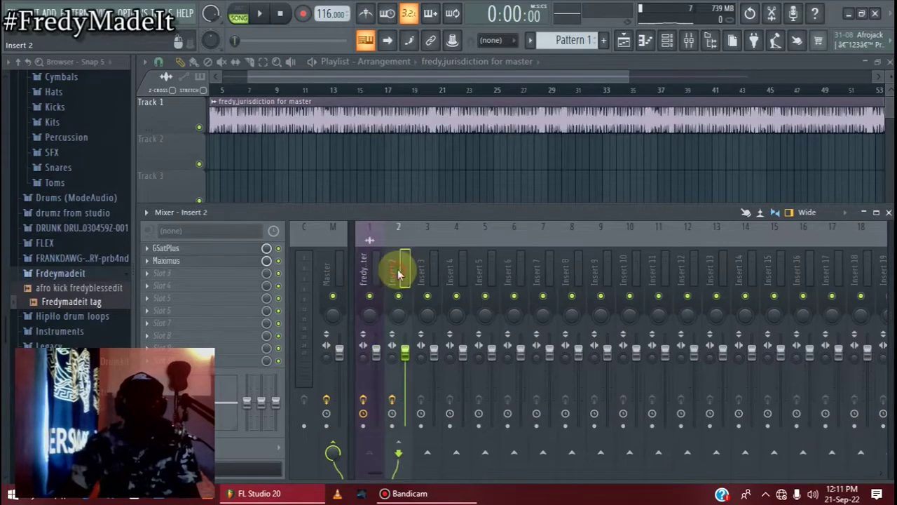
click(335, 259)
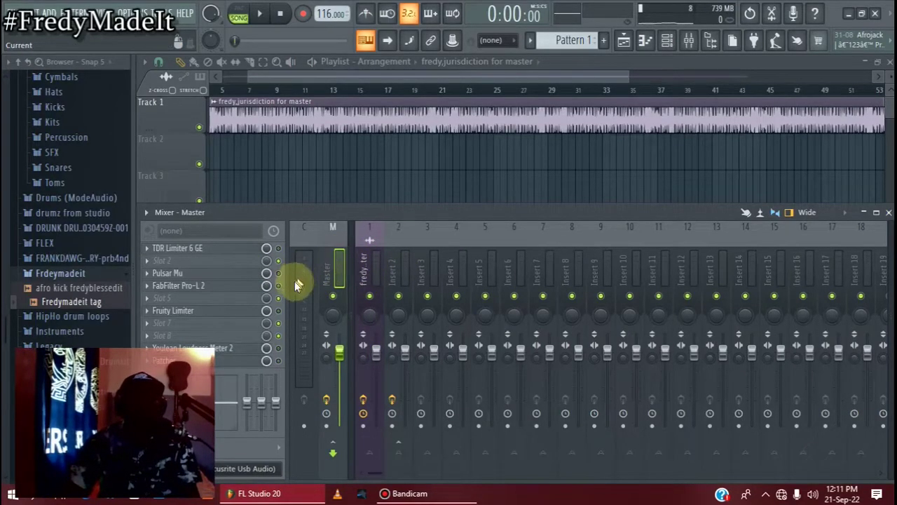
click(362, 251)
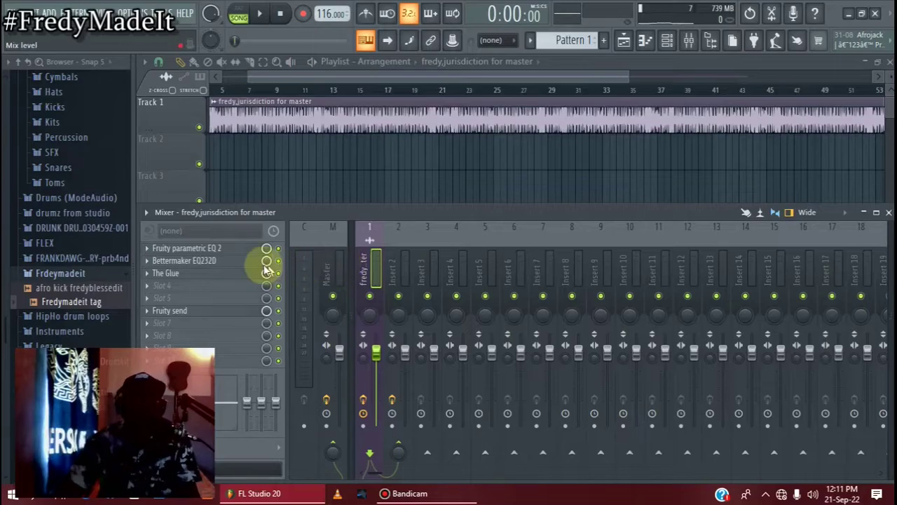
Enable TDR Limiter 6 GE on the Master track and open its settings
click(331, 264)
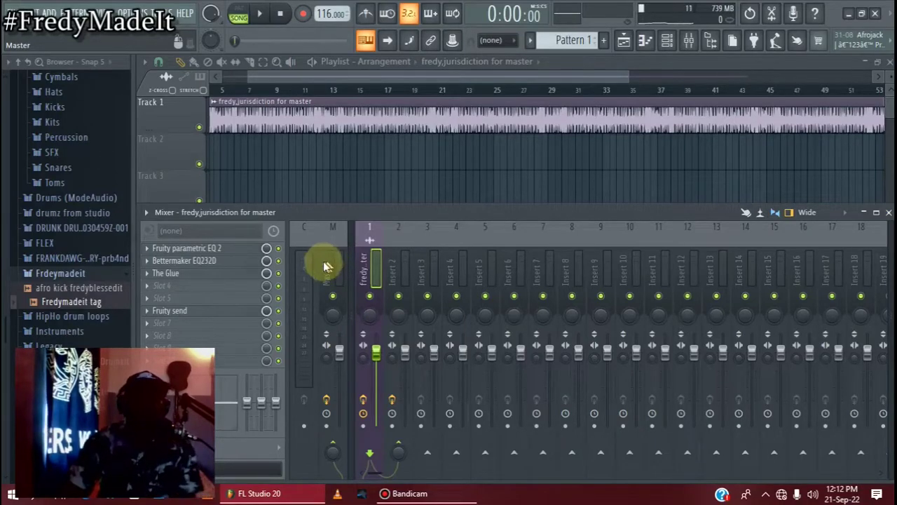
right_click(280, 258)
right_click(278, 251)
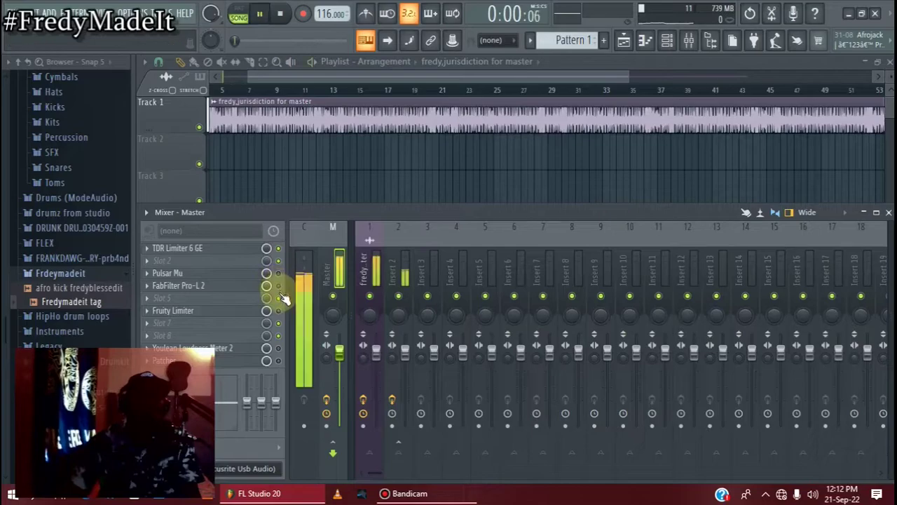
click(231, 251)
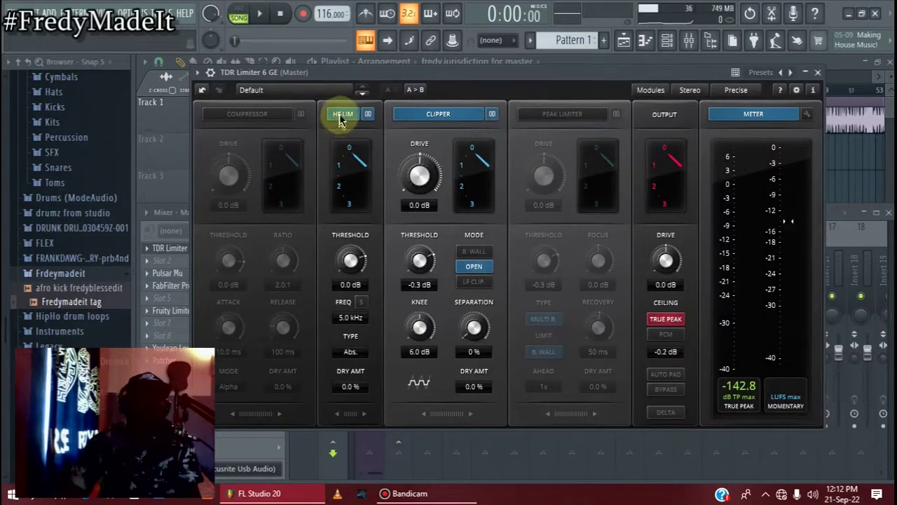